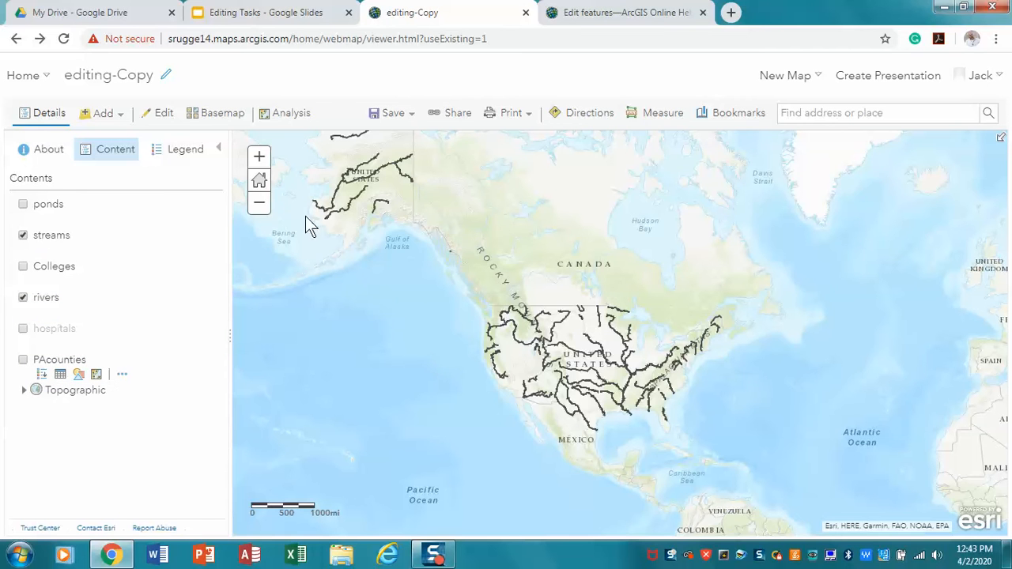
# Inspect the attributes of the river line that passes through Pittsburgh
pyautogui.click(259, 157)
pyautogui.click(259, 156)
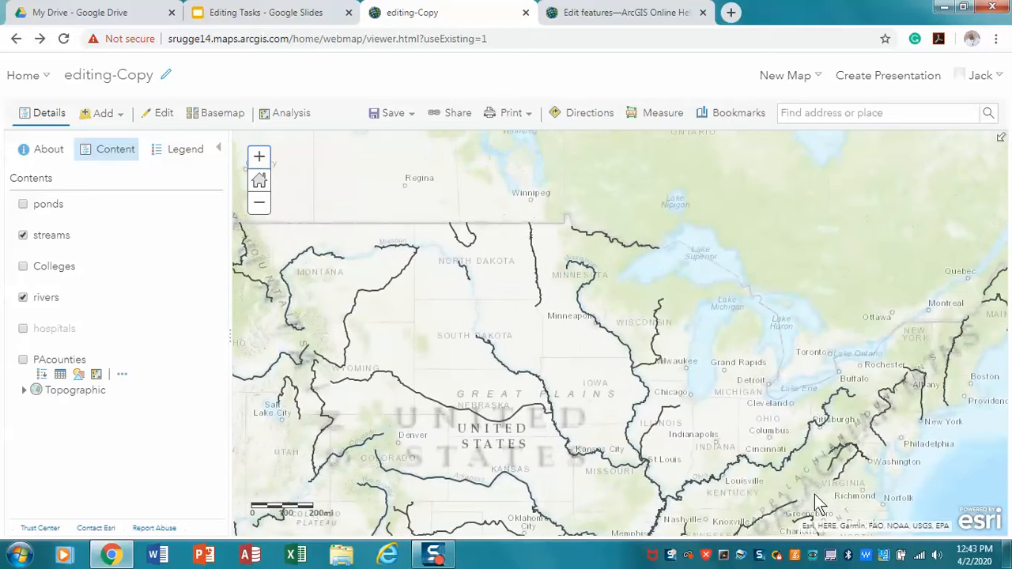
pyautogui.moveTo(816, 495); pyautogui.dragTo(620, 401)
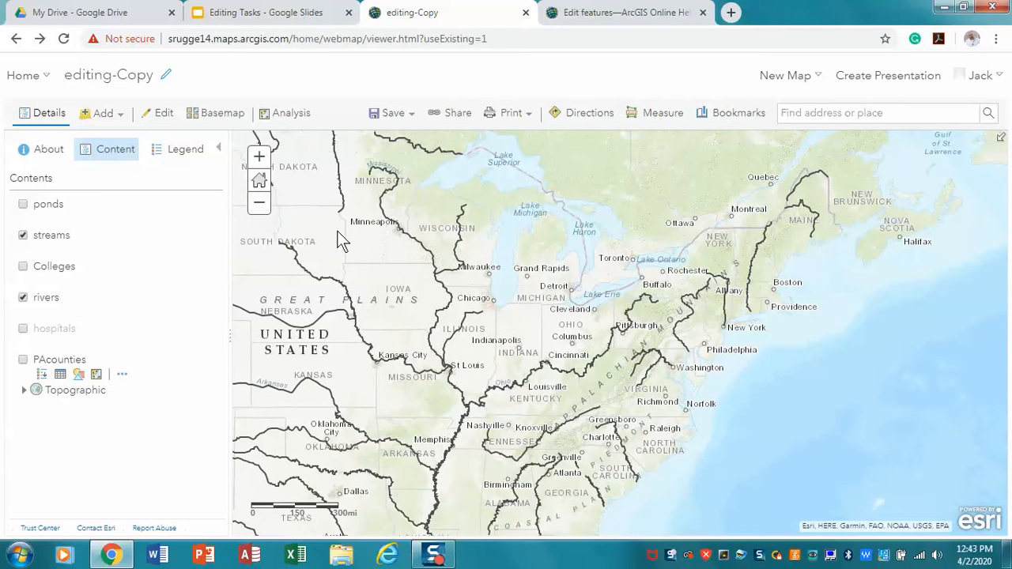
pyautogui.click(259, 157)
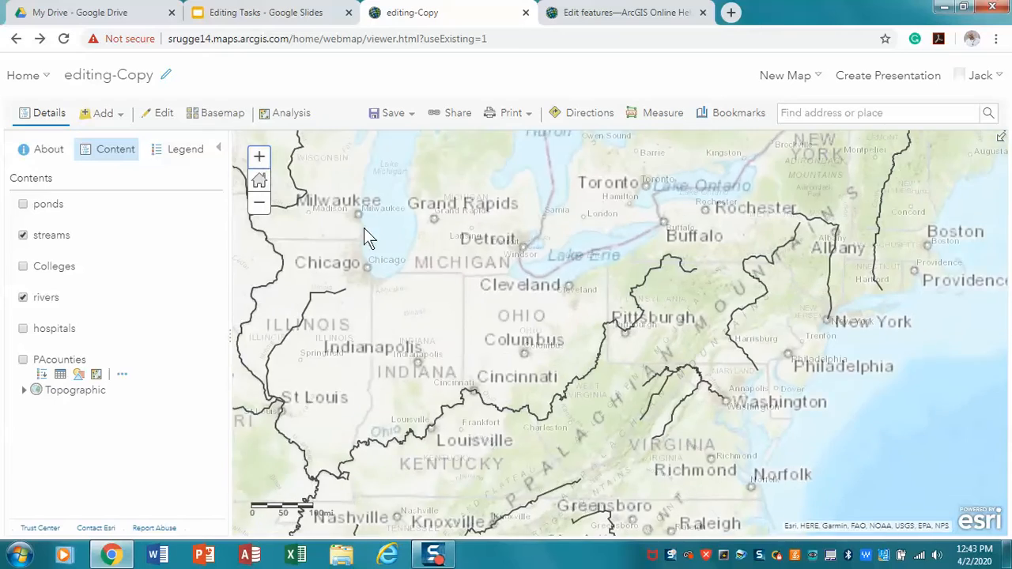
pyautogui.click(258, 158)
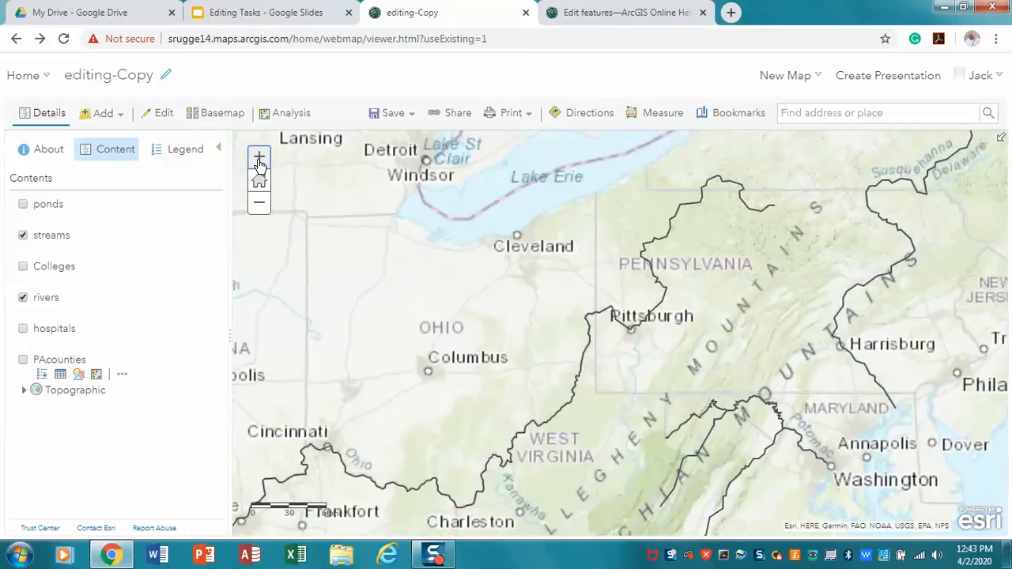
pyautogui.click(259, 159)
pyautogui.click(258, 159)
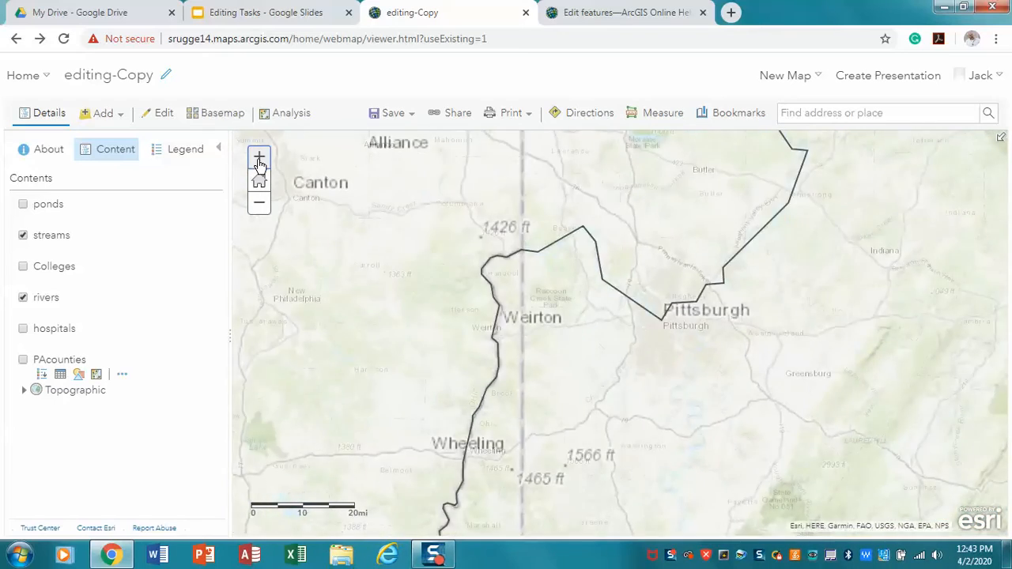
pyautogui.click(259, 161)
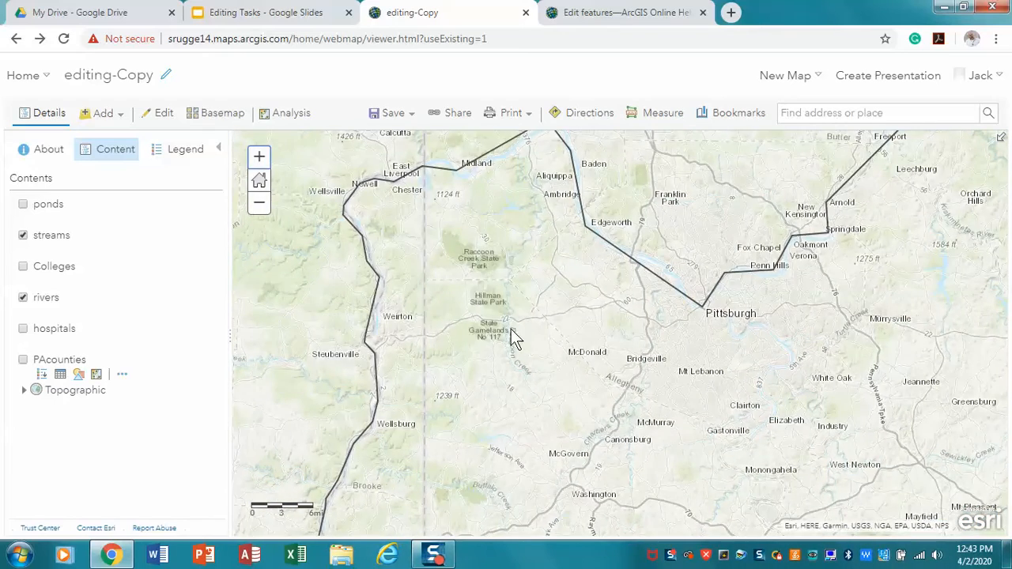
pyautogui.moveTo(511, 329); pyautogui.dragTo(492, 466)
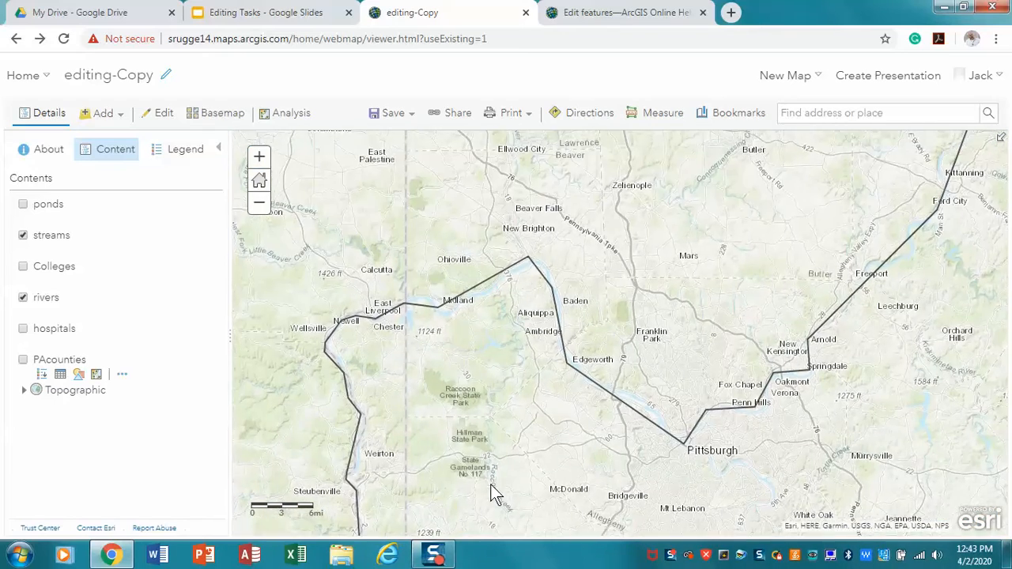
pyautogui.click(682, 447)
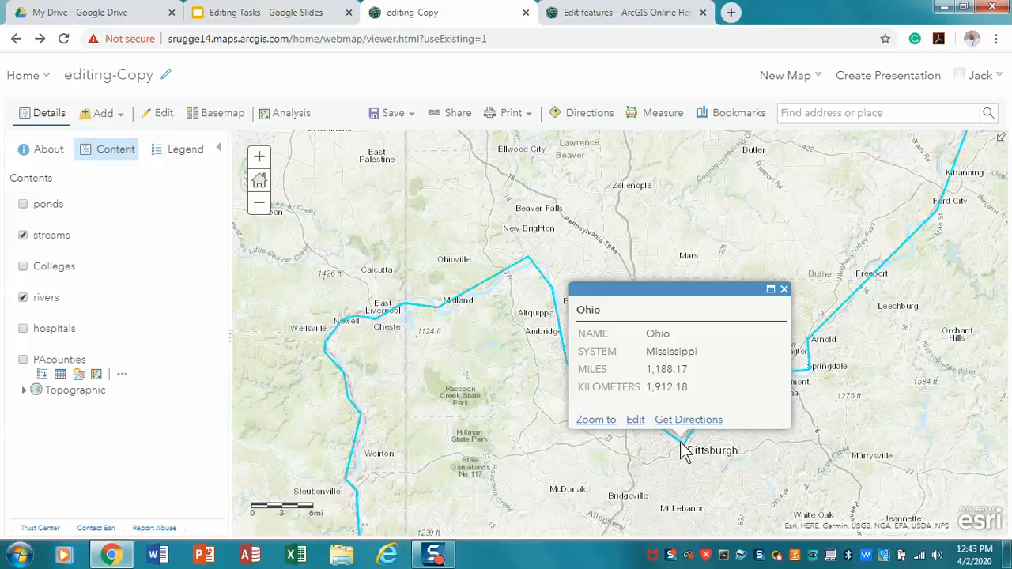
pyautogui.click(784, 290)
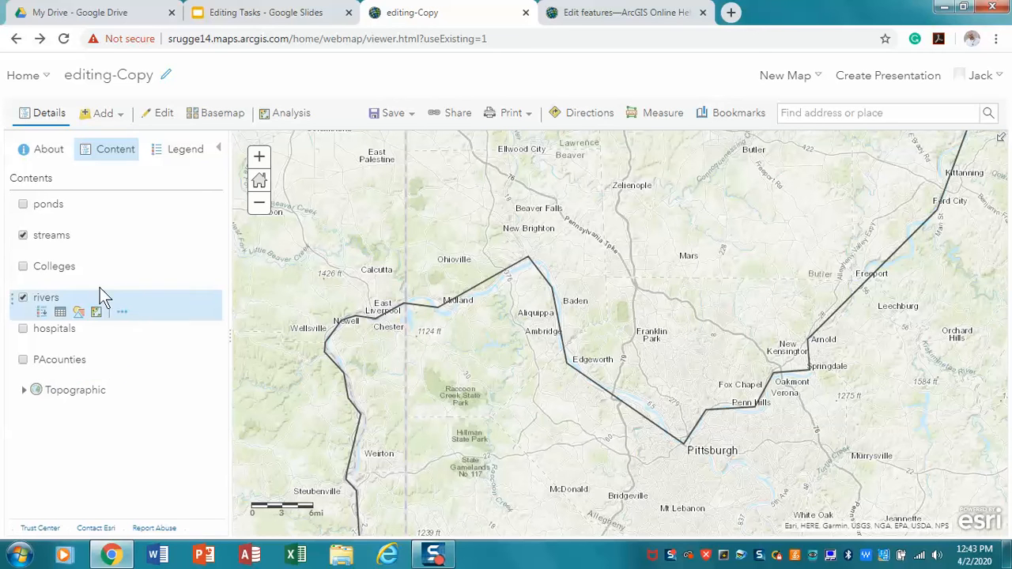
# Turn on the PAcounties layer in the map
pyautogui.click(23, 360)
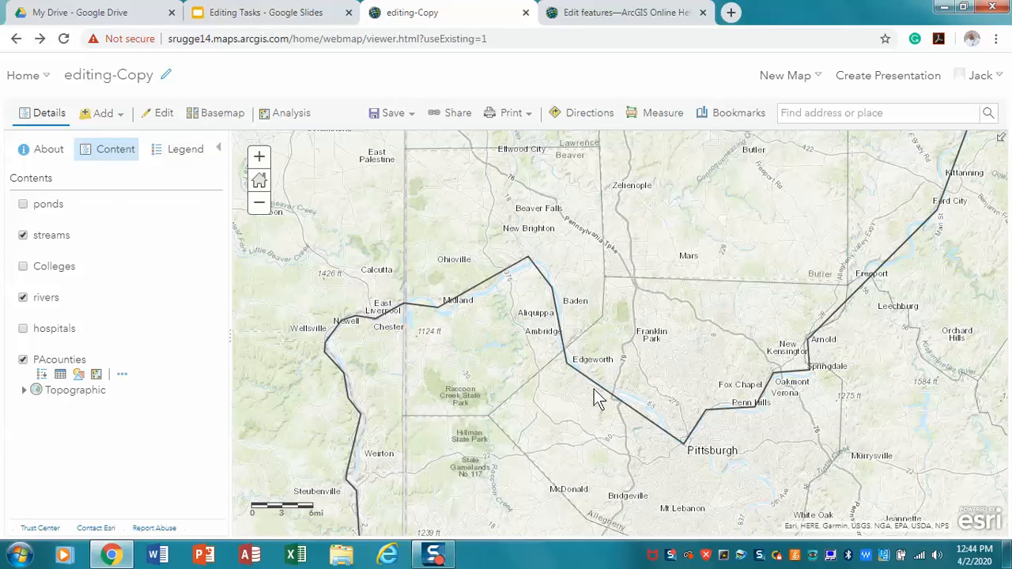
pyautogui.click(259, 157)
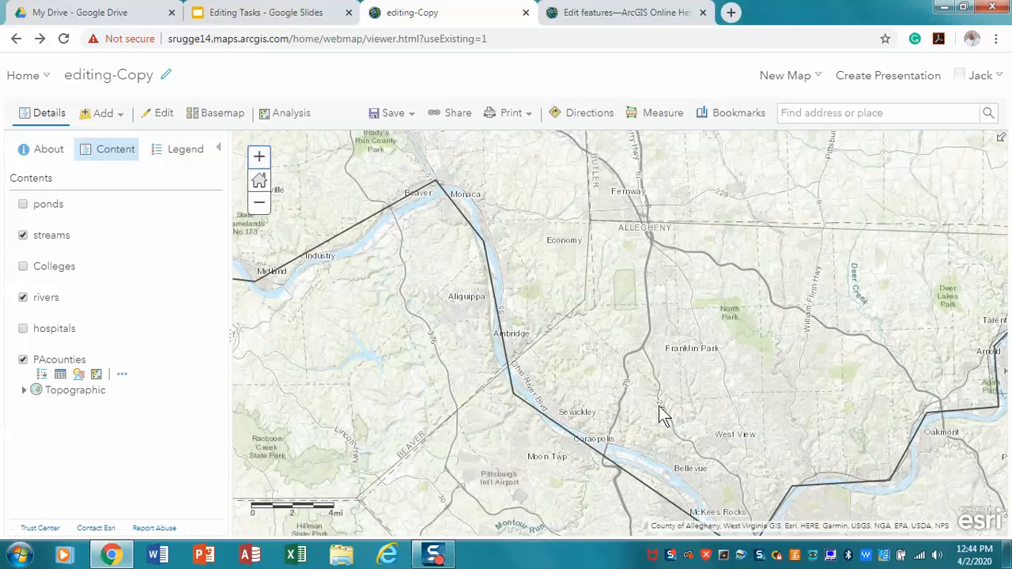
pyautogui.moveTo(643, 406); pyautogui.dragTo(557, 300)
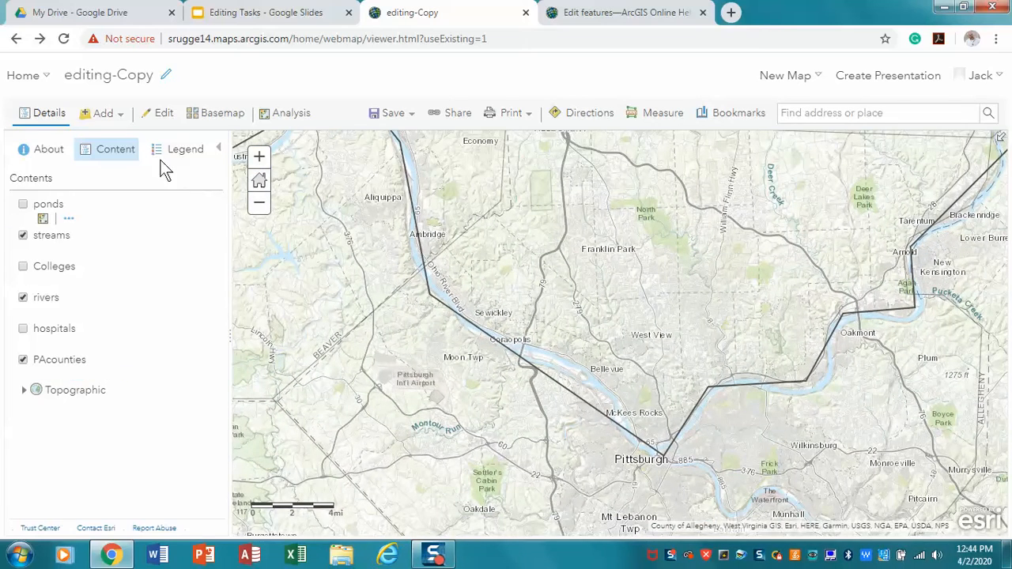
# Start feature editing and make the vertices of the Ohio river line near Edgeworth editable, closing its attribute form
pyautogui.click(162, 115)
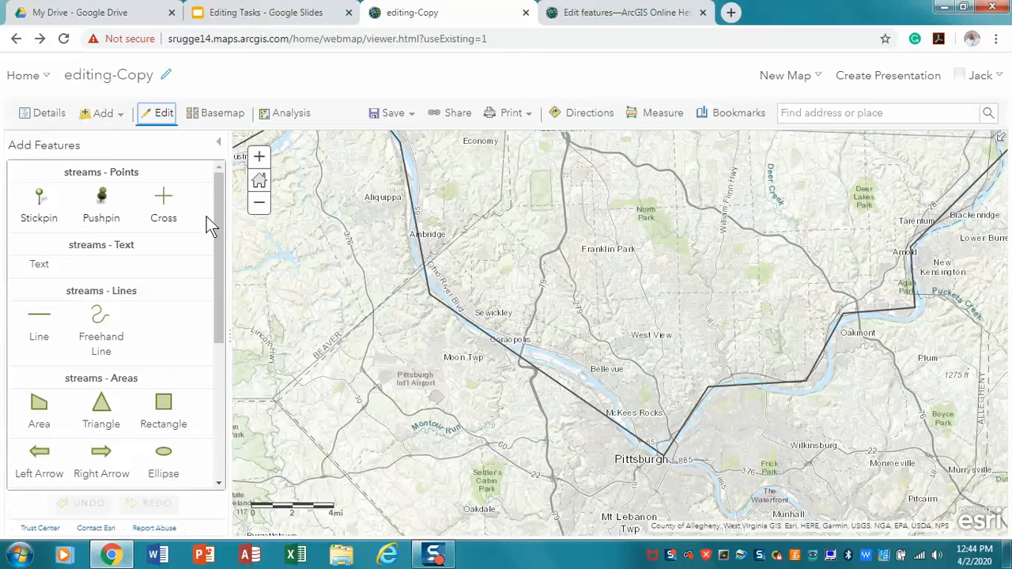
pyautogui.moveTo(216, 237); pyautogui.dragTo(213, 377)
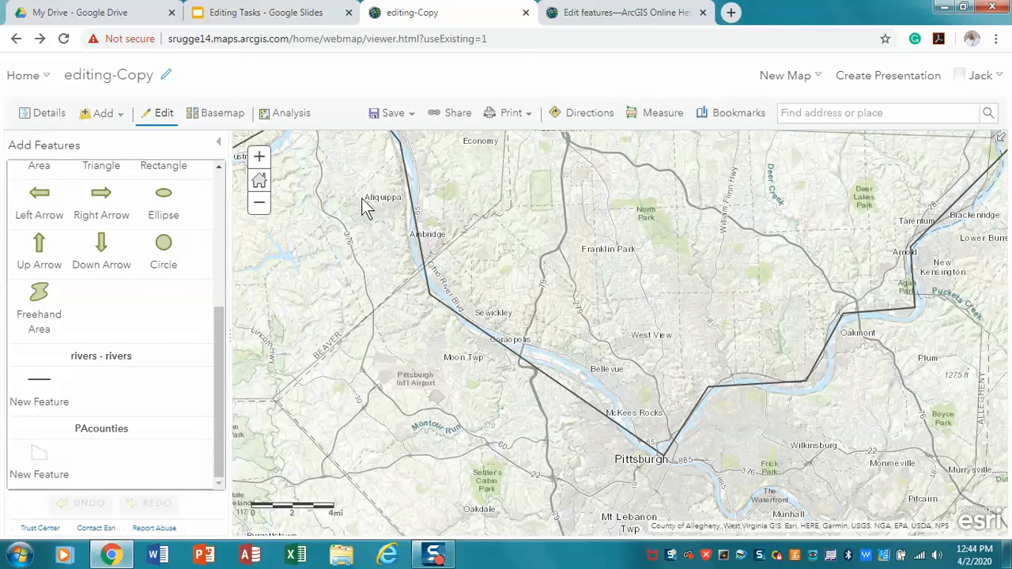
pyautogui.click(469, 325)
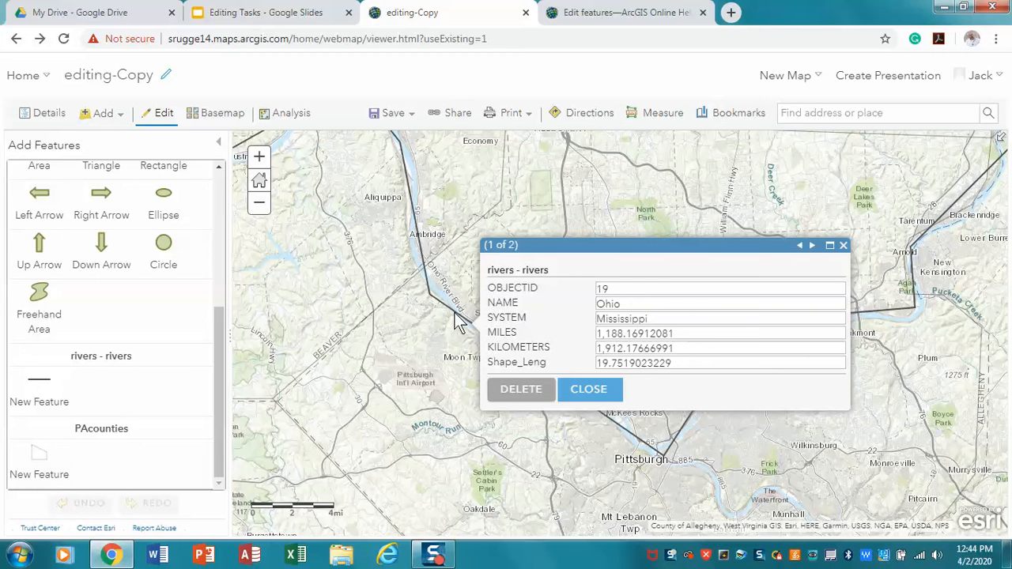
pyautogui.click(456, 324)
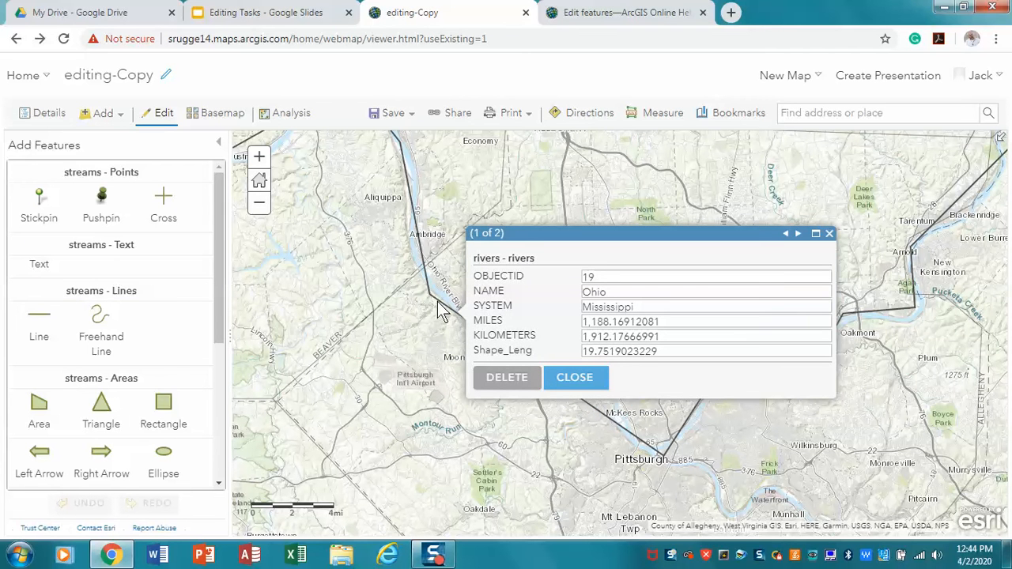
pyautogui.scroll(1, 438, 301)
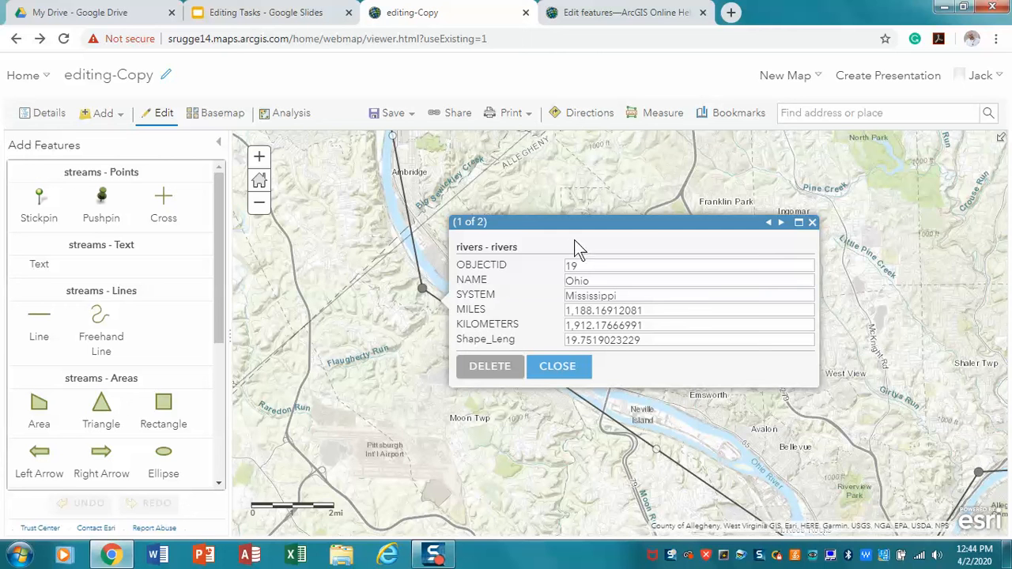
pyautogui.click(812, 223)
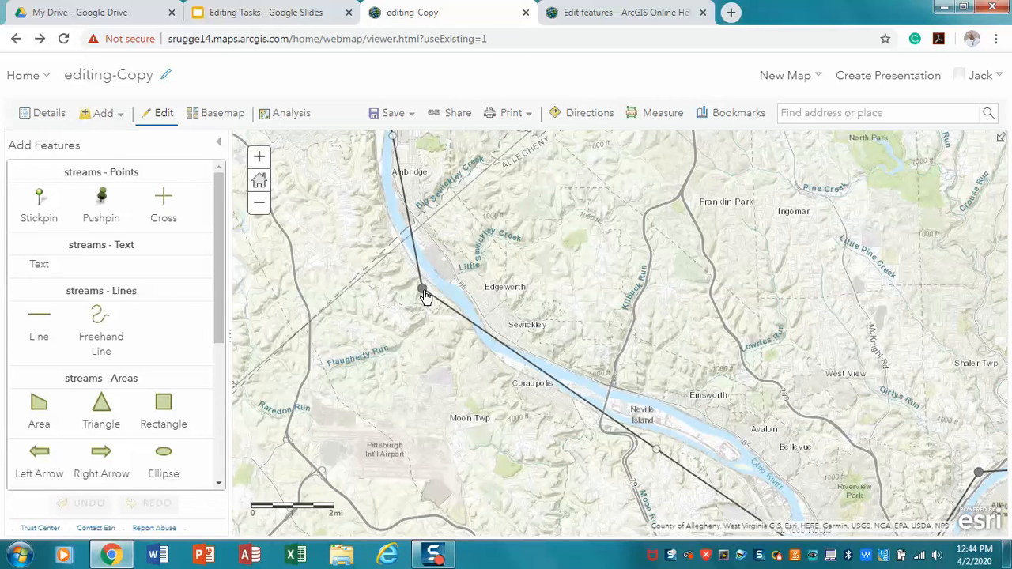
# Reshape the Ohio river line from south of Ambridge past Sewickley and Neville Island to near Avalon, placing vertices along the basemap channel
pyautogui.moveTo(425, 296); pyautogui.dragTo(411, 257)
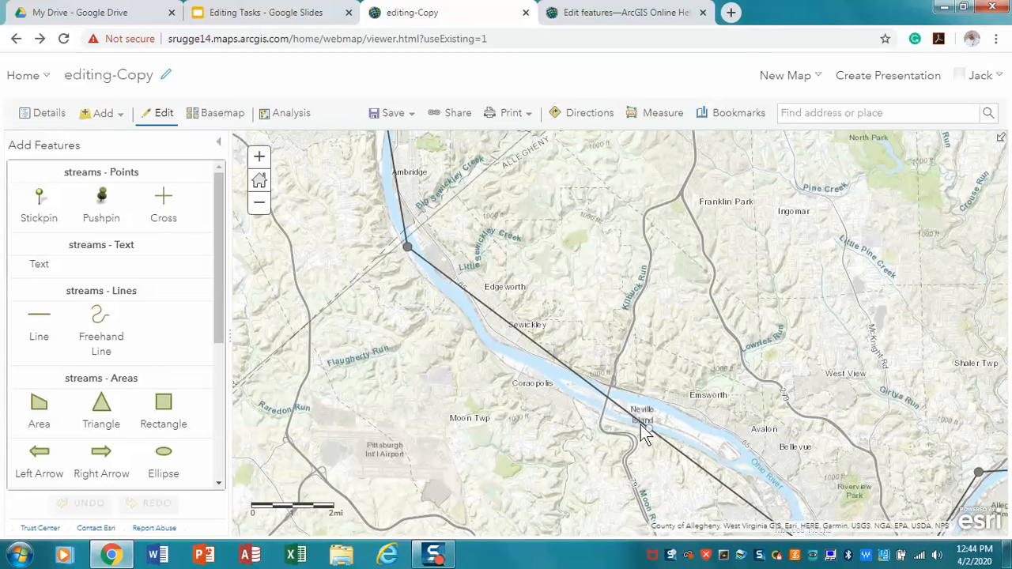
pyautogui.moveTo(649, 428); pyautogui.dragTo(464, 307)
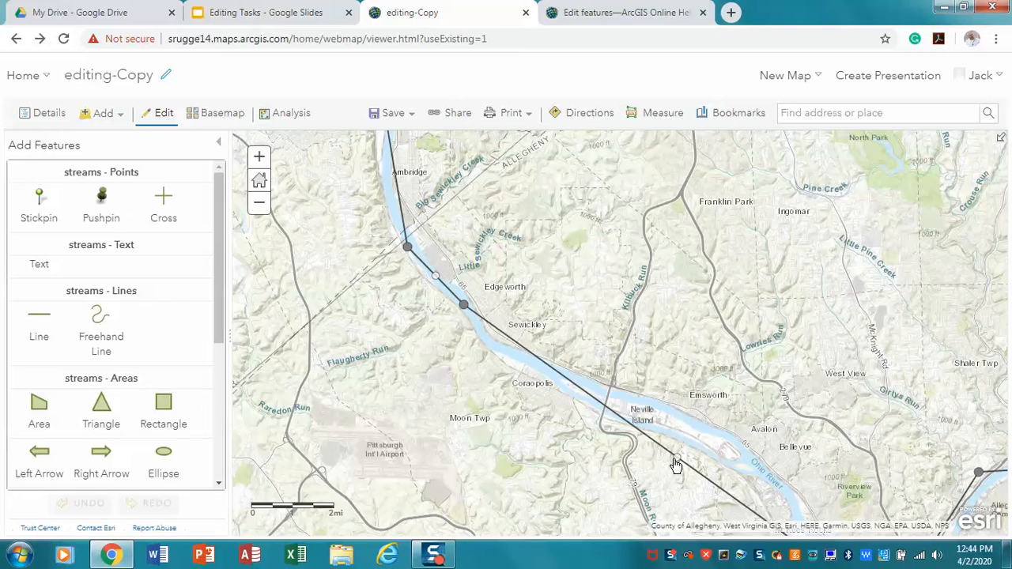
pyautogui.moveTo(674, 462); pyautogui.dragTo(491, 345)
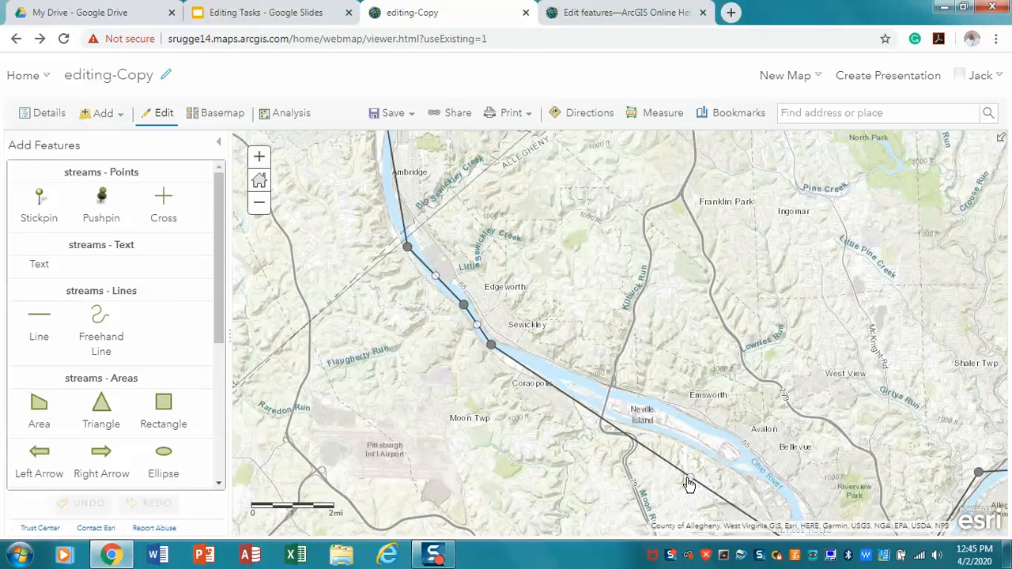
pyautogui.moveTo(690, 485); pyautogui.dragTo(553, 370)
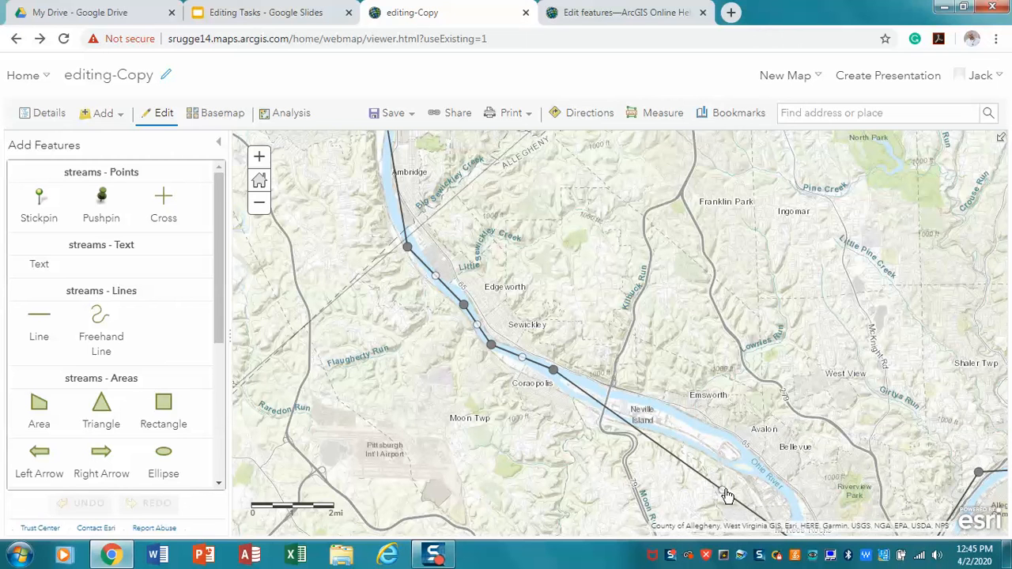
pyautogui.moveTo(727, 494); pyautogui.dragTo(614, 396)
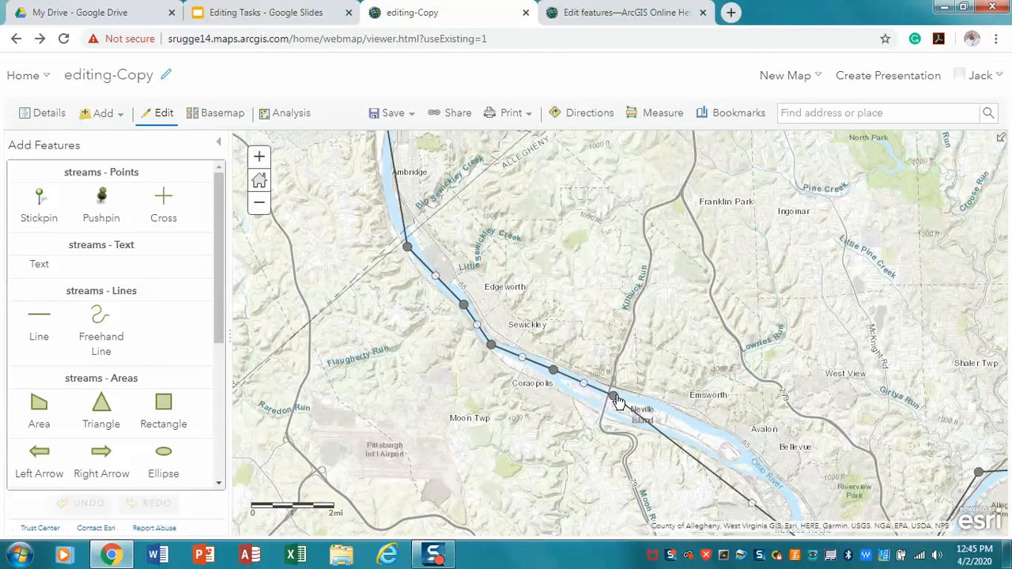
pyautogui.moveTo(754, 508); pyautogui.dragTo(650, 404)
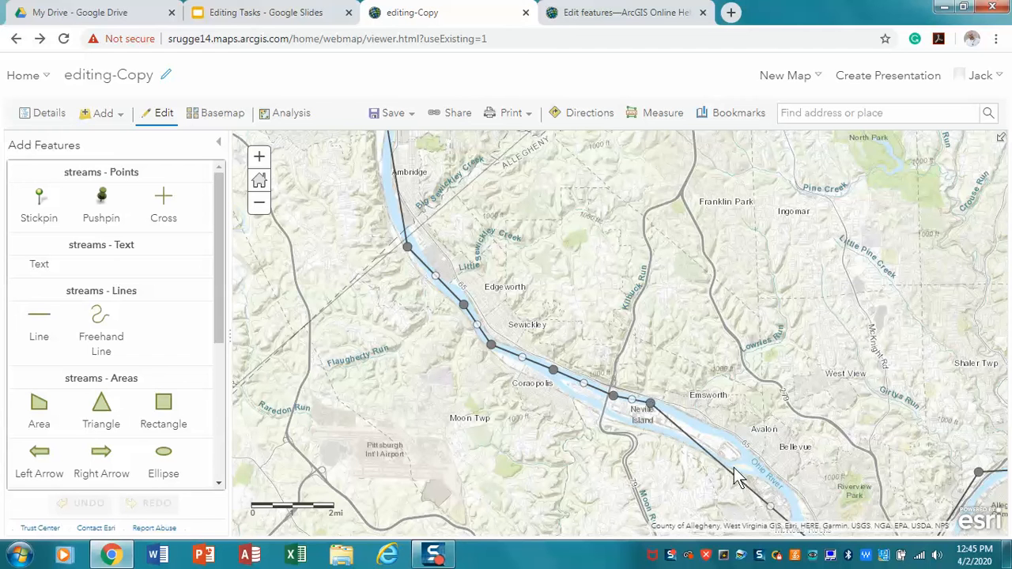
pyautogui.moveTo(750, 488); pyautogui.dragTo(710, 432)
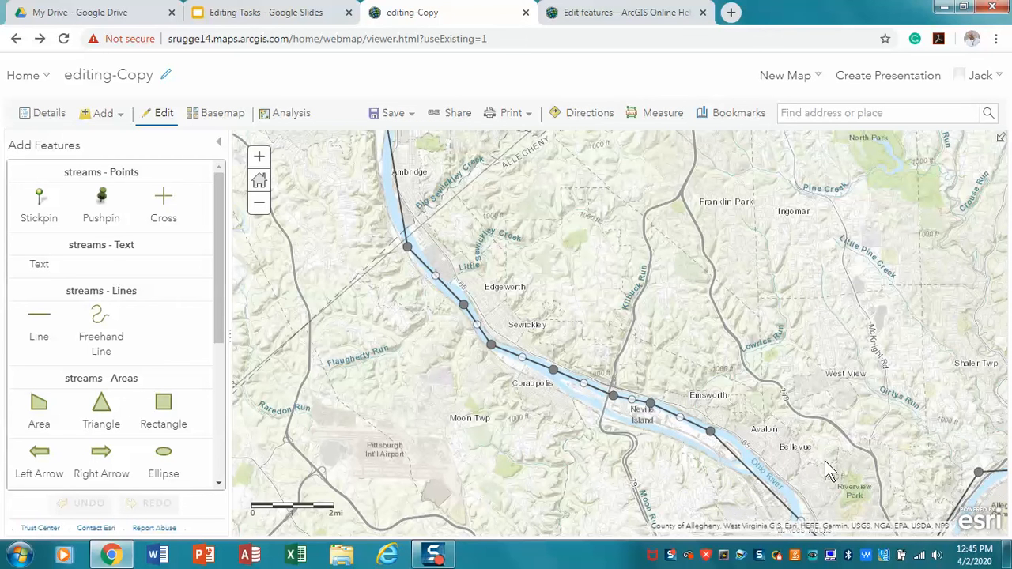
# Reshape the Ohio river line from Avalon past McKees Rocks to Pittsburgh along the basemap channel, and finish editing its vertices
pyautogui.moveTo(835, 473); pyautogui.dragTo(734, 322)
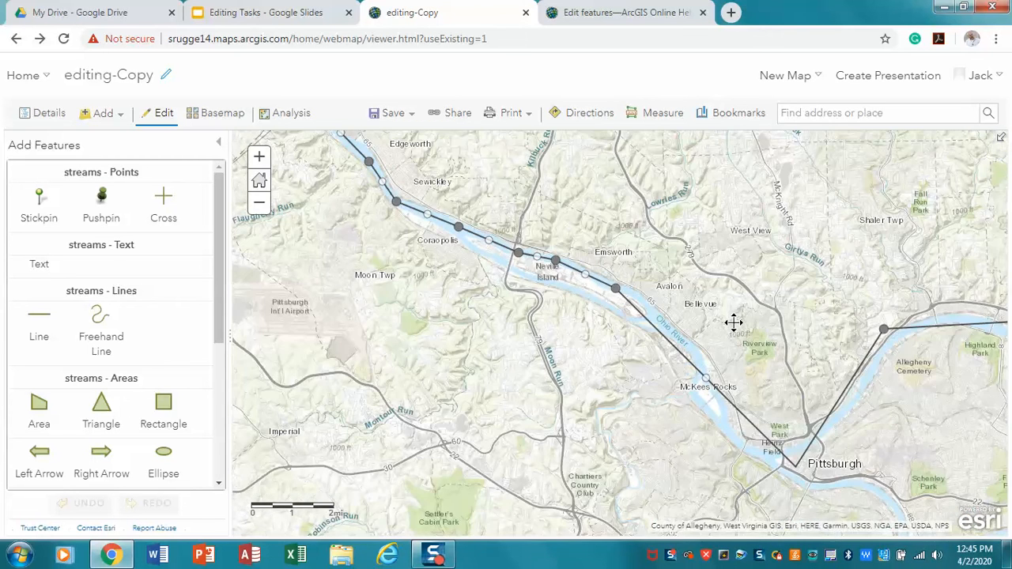
pyautogui.click(677, 350)
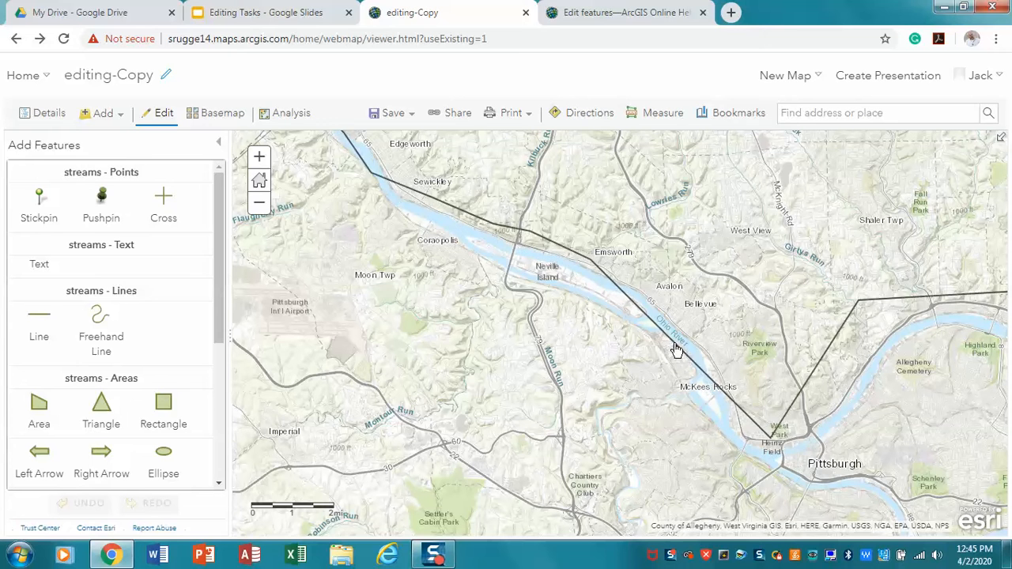
pyautogui.moveTo(677, 350)
pyautogui.mouseDown()
pyautogui.moveTo(667, 341)
pyautogui.moveTo(700, 378)
pyautogui.moveTo(651, 313)
pyautogui.mouseUp()
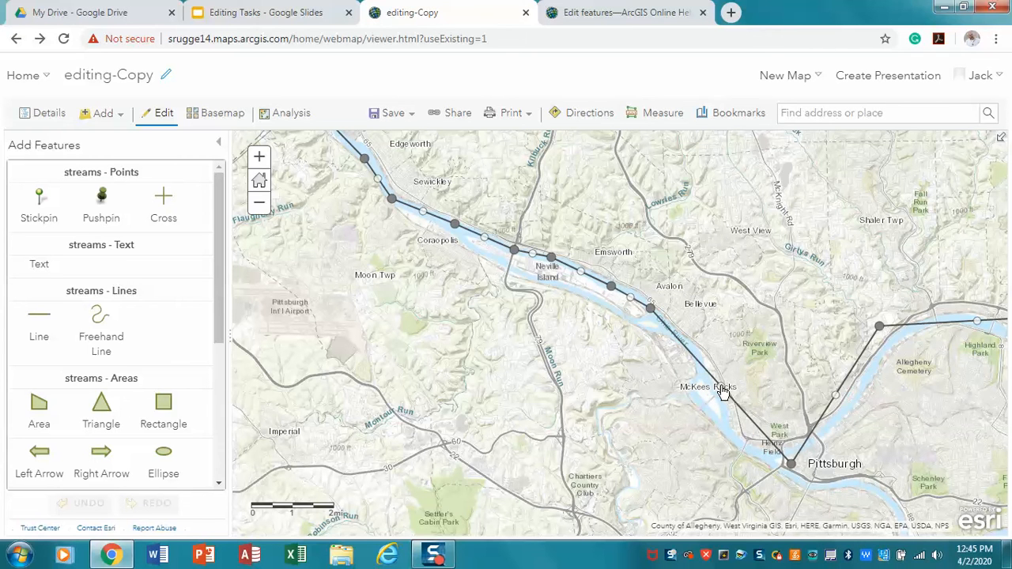
pyautogui.click(692, 348)
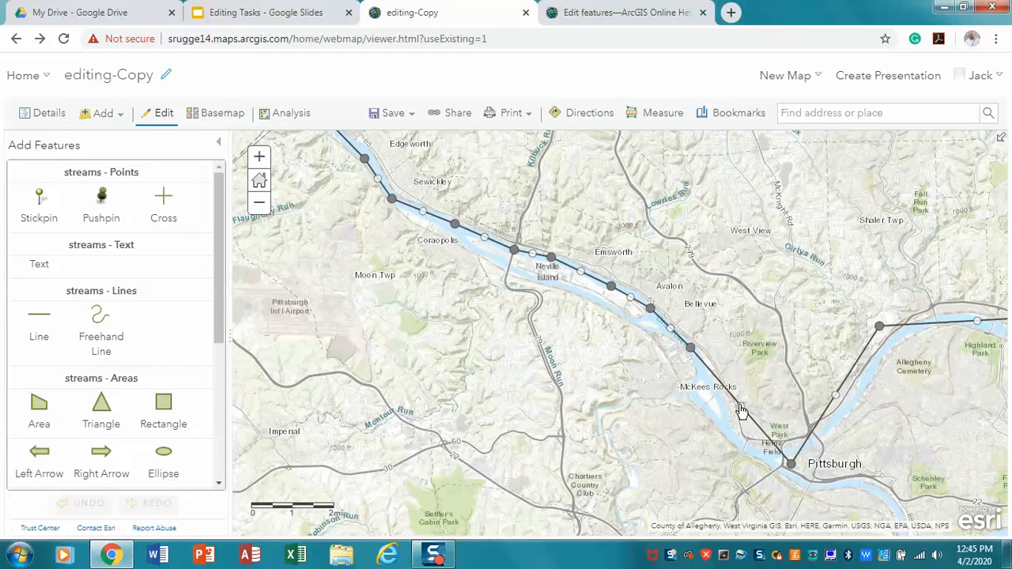
pyautogui.moveTo(741, 412); pyautogui.dragTo(720, 401)
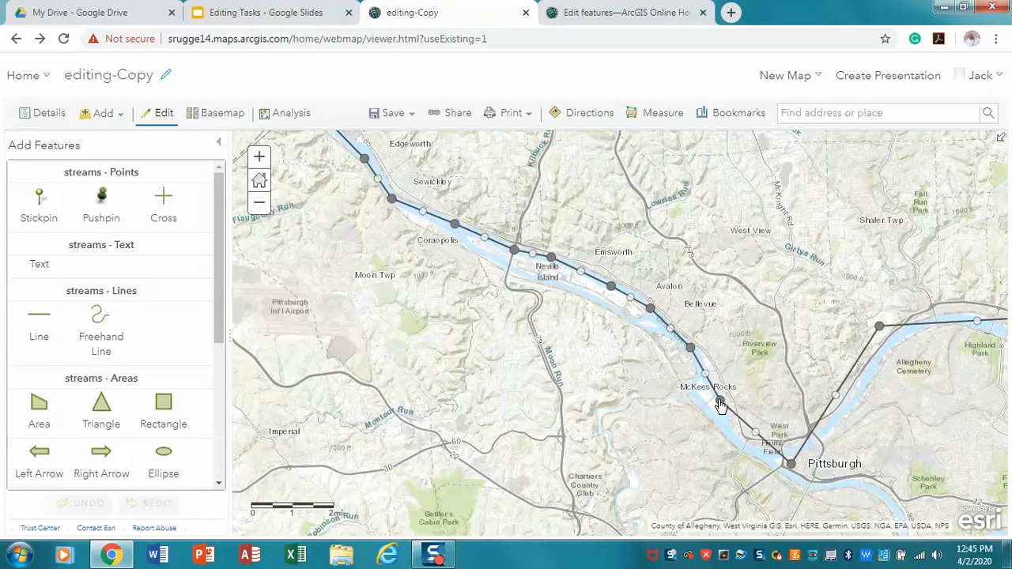
pyautogui.moveTo(756, 433); pyautogui.dragTo(740, 451)
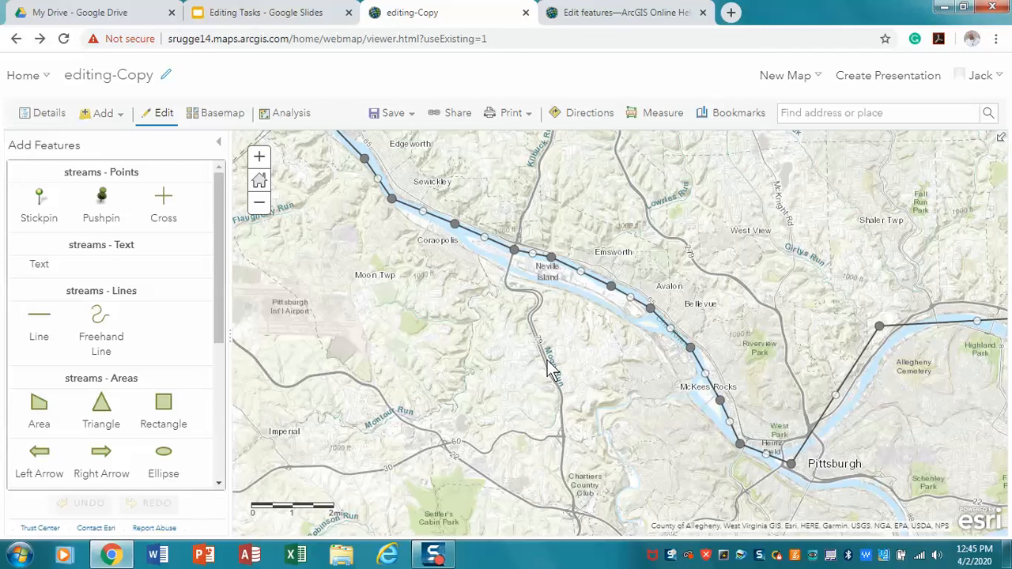
pyautogui.click(260, 206)
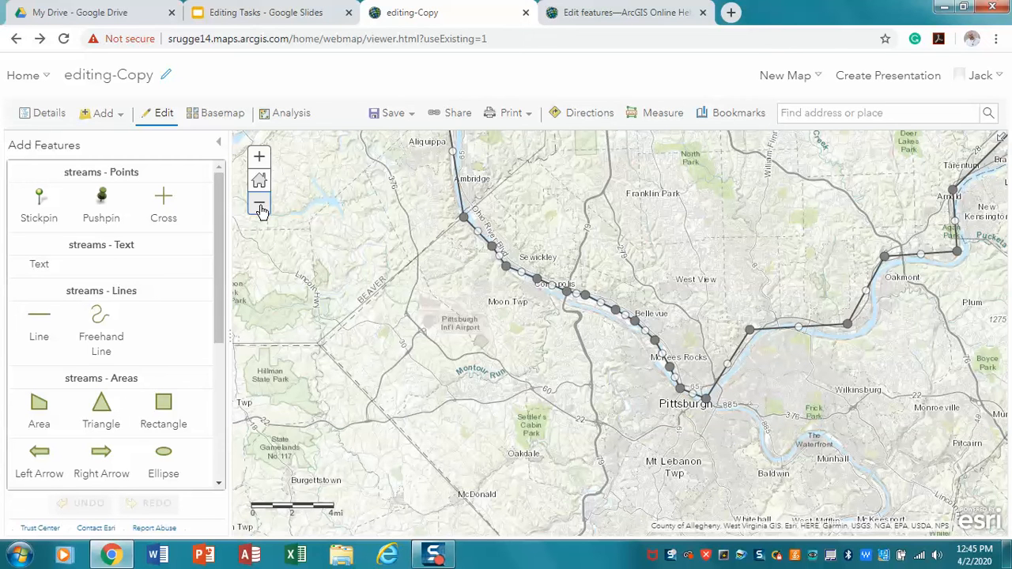
pyautogui.click(490, 339)
pyautogui.click(864, 226)
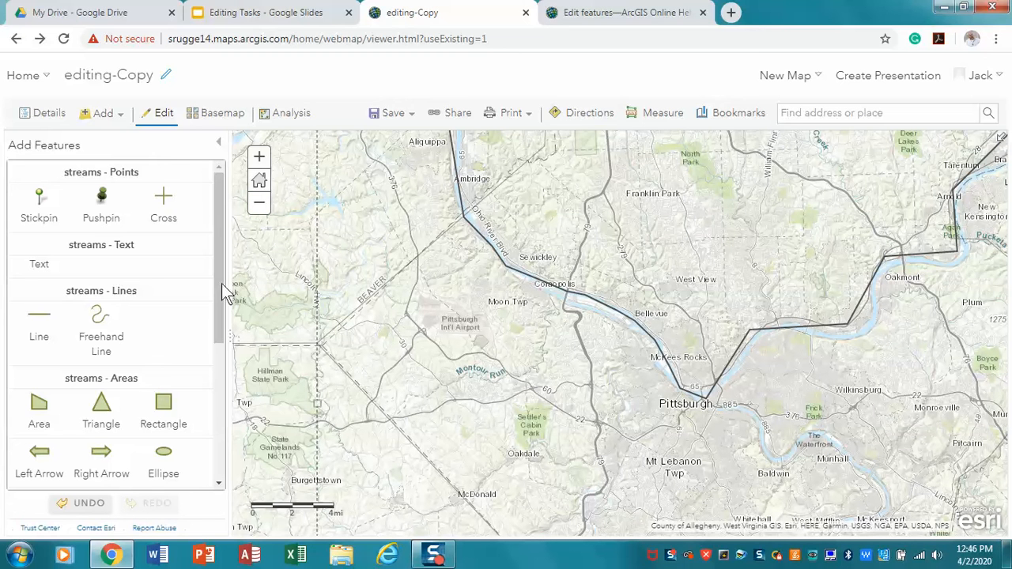
pyautogui.moveTo(218, 285); pyautogui.dragTo(213, 418)
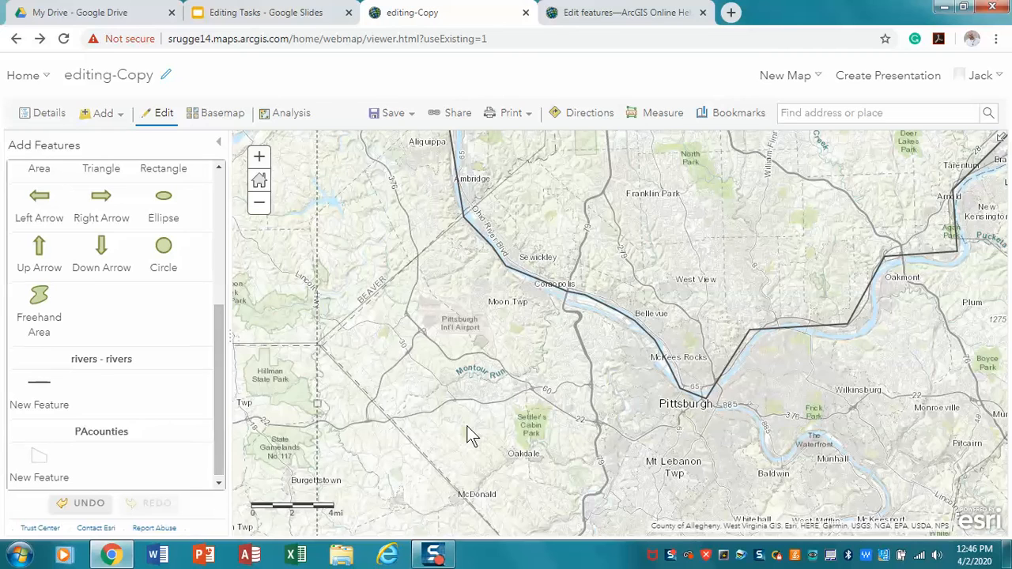
pyautogui.moveTo(577, 463); pyautogui.dragTo(399, 292)
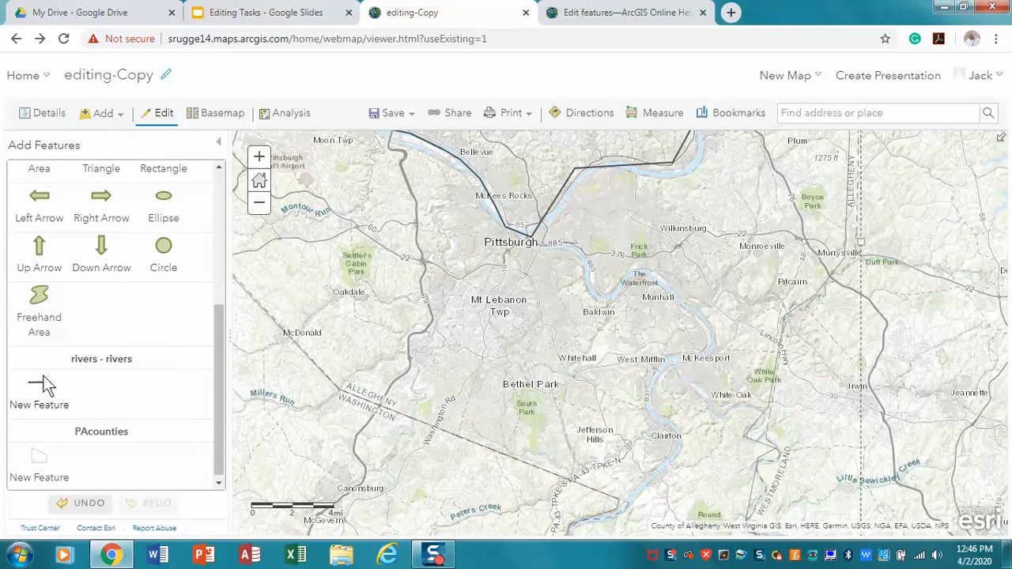
pyautogui.scroll(3, 45, 386)
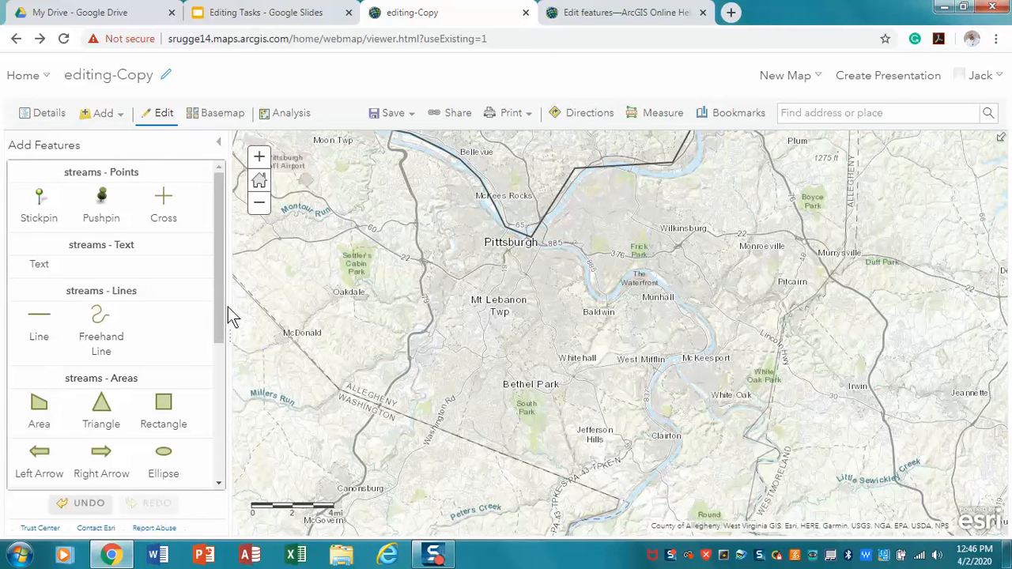
pyautogui.moveTo(221, 296); pyautogui.dragTo(213, 451)
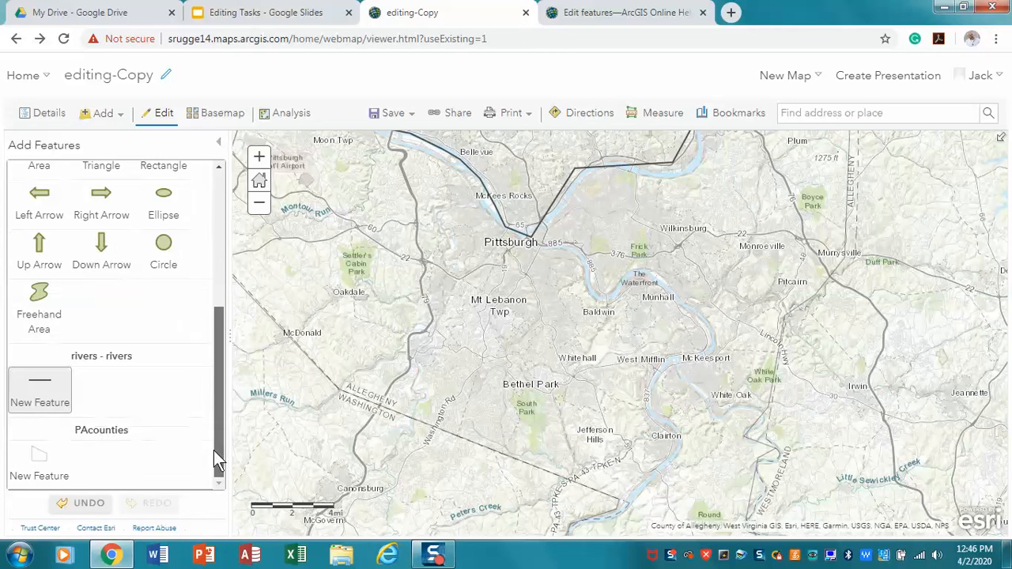
pyautogui.click(55, 410)
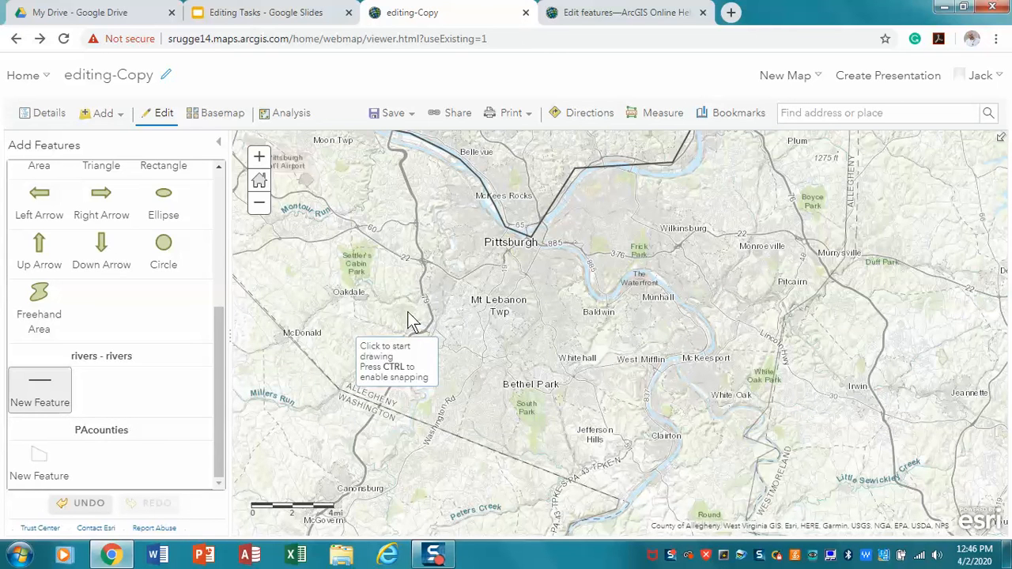
pyautogui.click(537, 251)
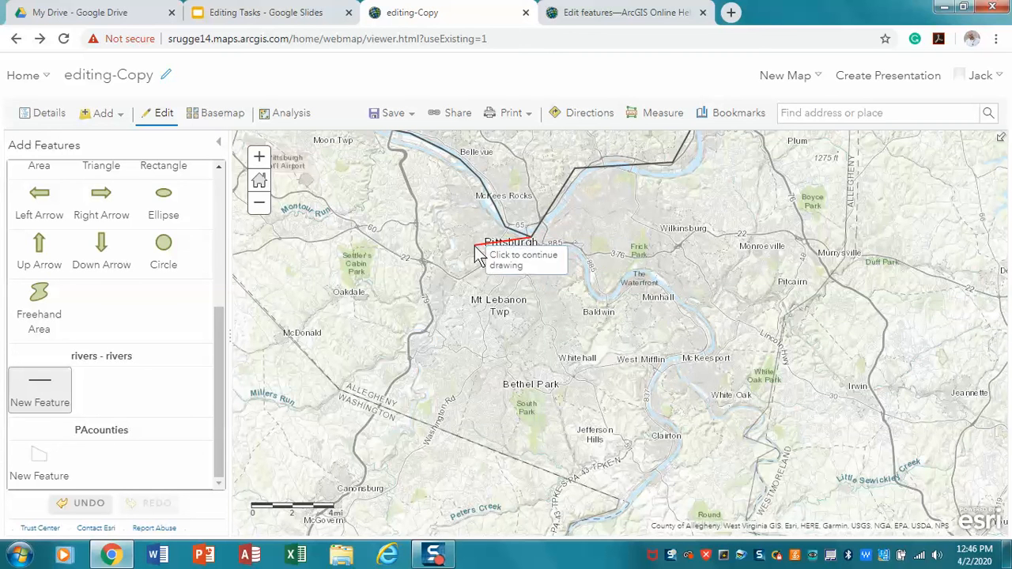
pyautogui.doubleClick(533, 245)
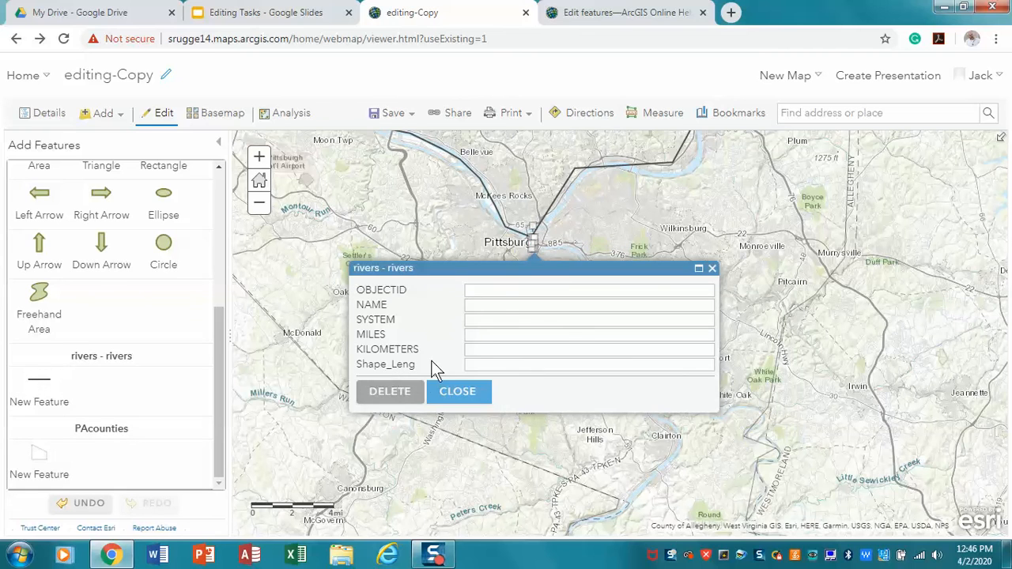
pyautogui.click(405, 393)
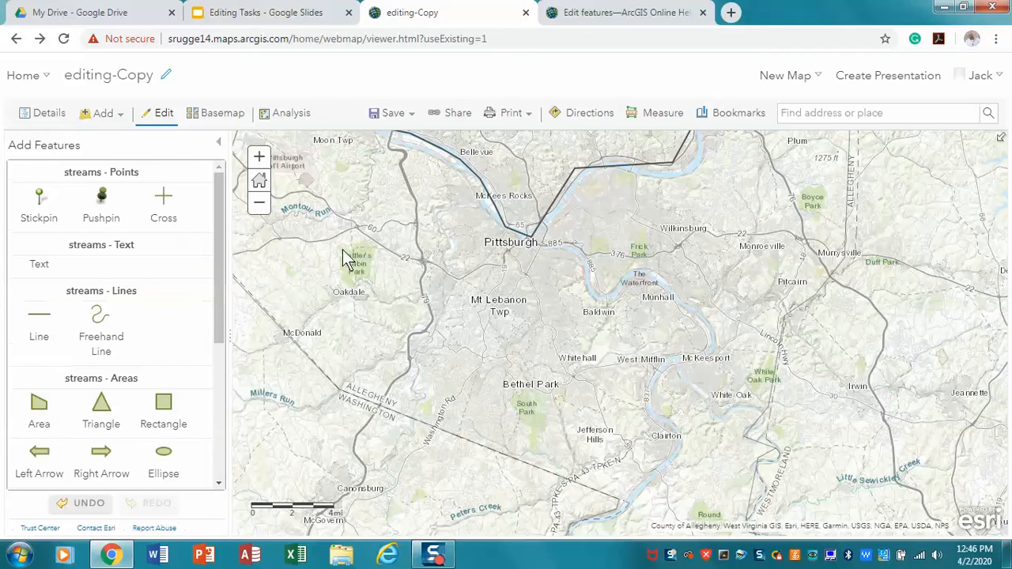
# Start a new rivers line at Pittsburgh and trace the Monongahela channel on the basemap to the river bend near Baldwin
pyautogui.click(259, 157)
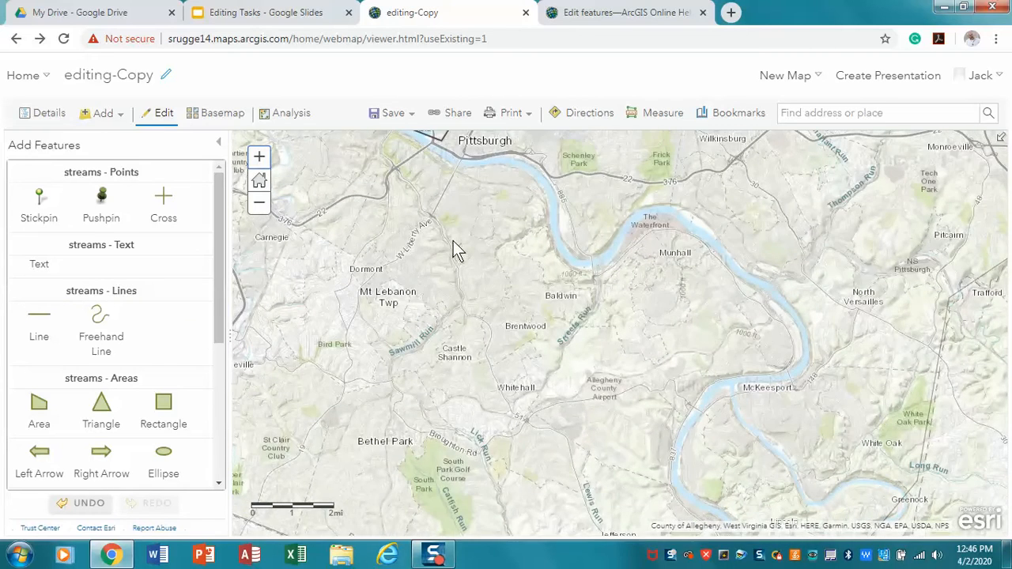
pyautogui.moveTo(454, 242); pyautogui.dragTo(442, 377)
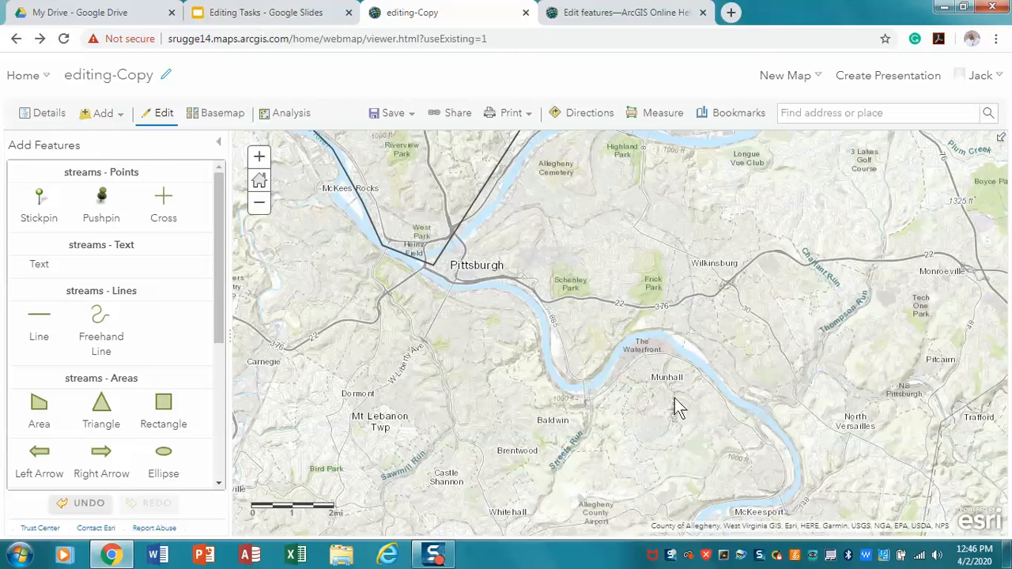
pyautogui.moveTo(674, 407); pyautogui.dragTo(603, 321)
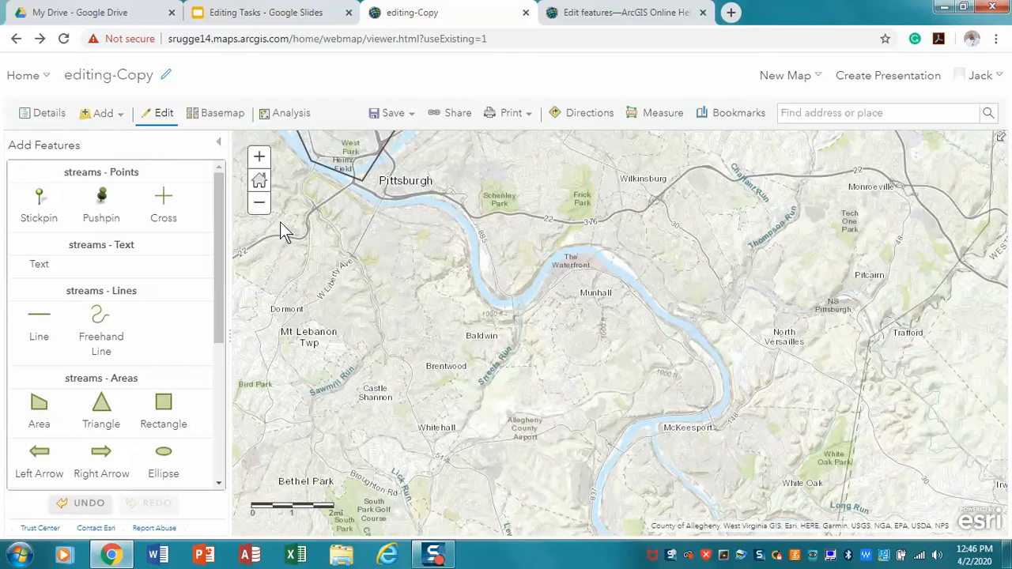
pyautogui.click(258, 203)
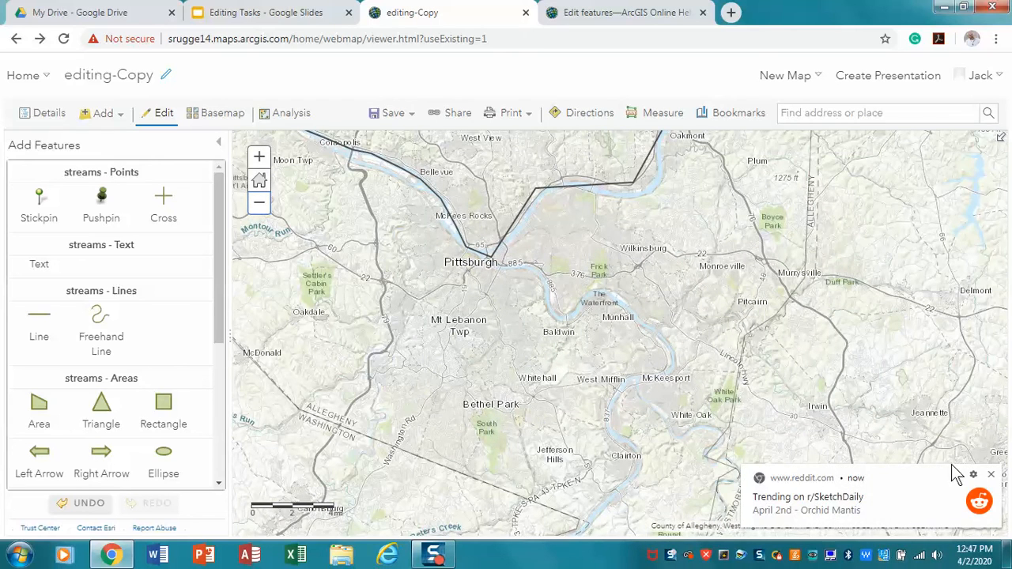
pyautogui.click(992, 474)
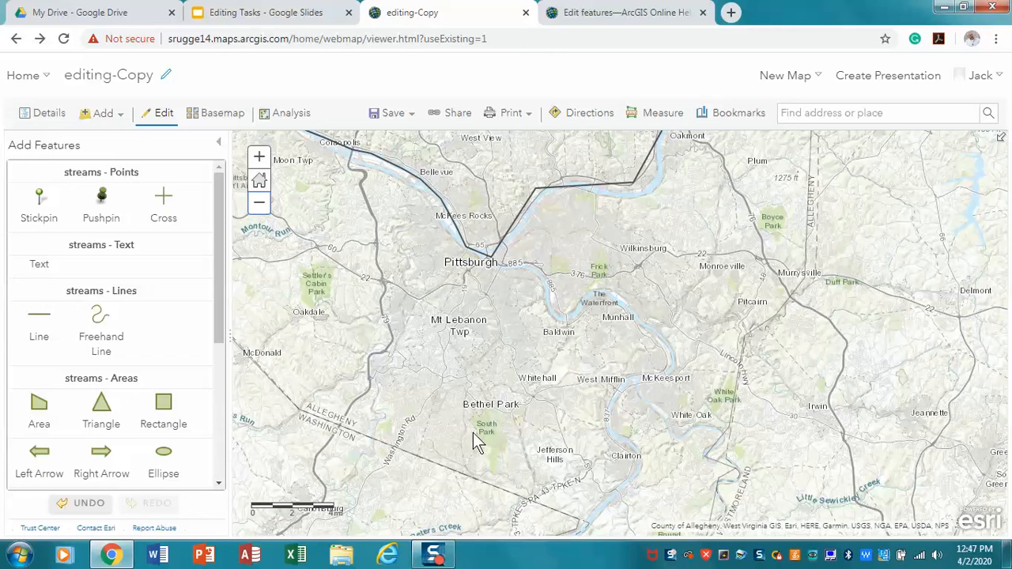
pyautogui.moveTo(215, 317); pyautogui.dragTo(193, 446)
pyautogui.click(39, 416)
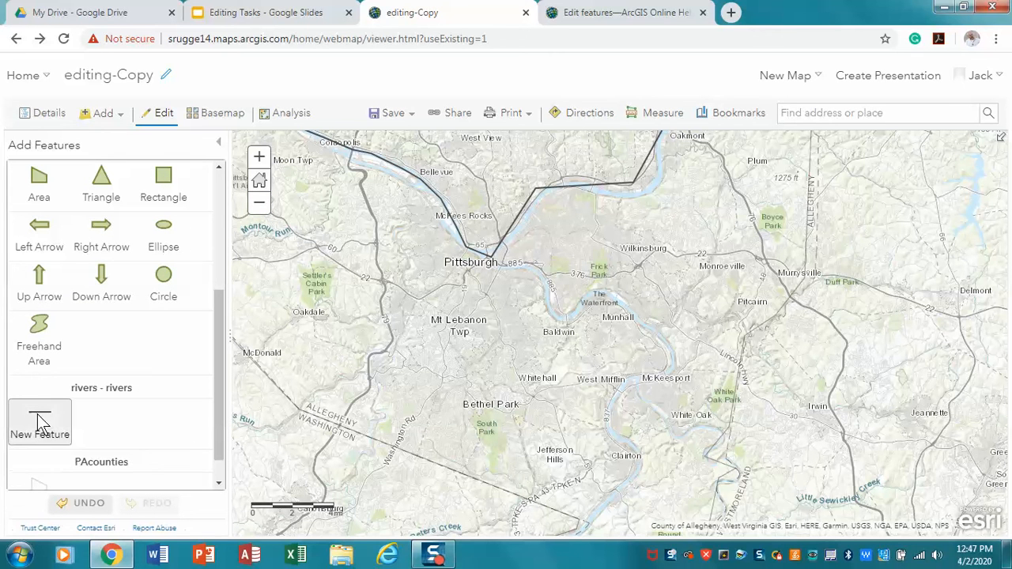
pyautogui.click(480, 257)
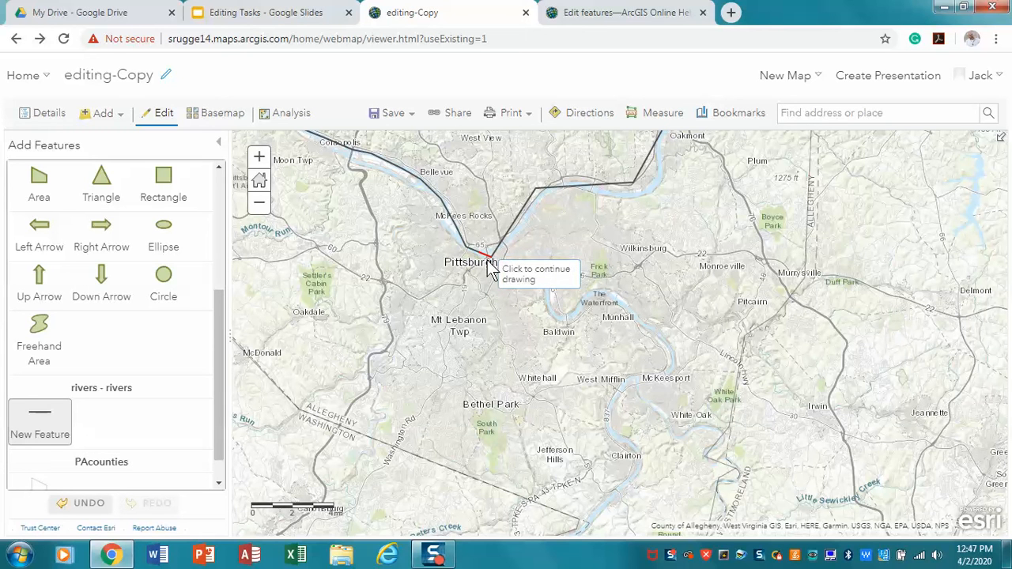
pyautogui.click(490, 267)
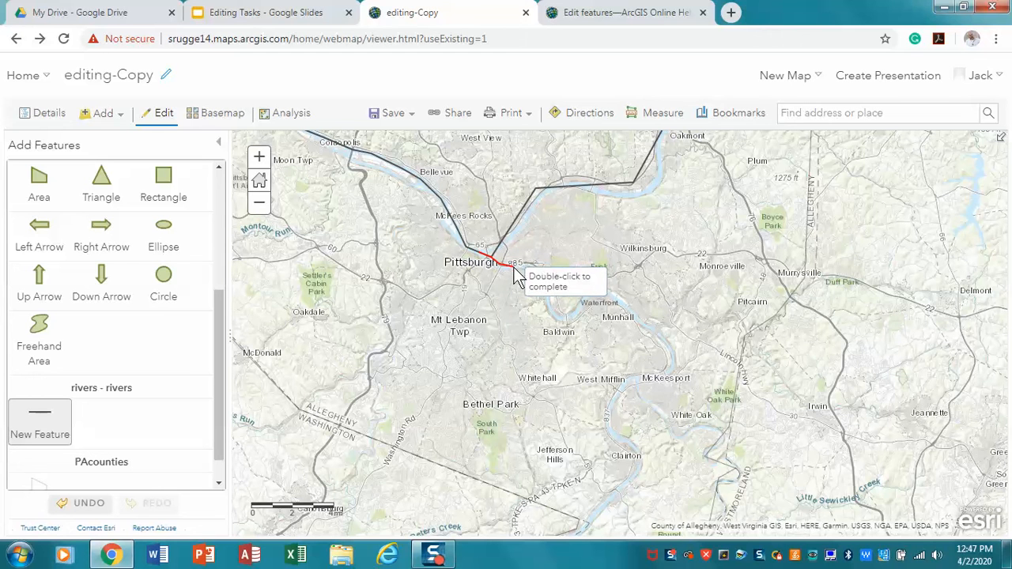
pyautogui.click(545, 276)
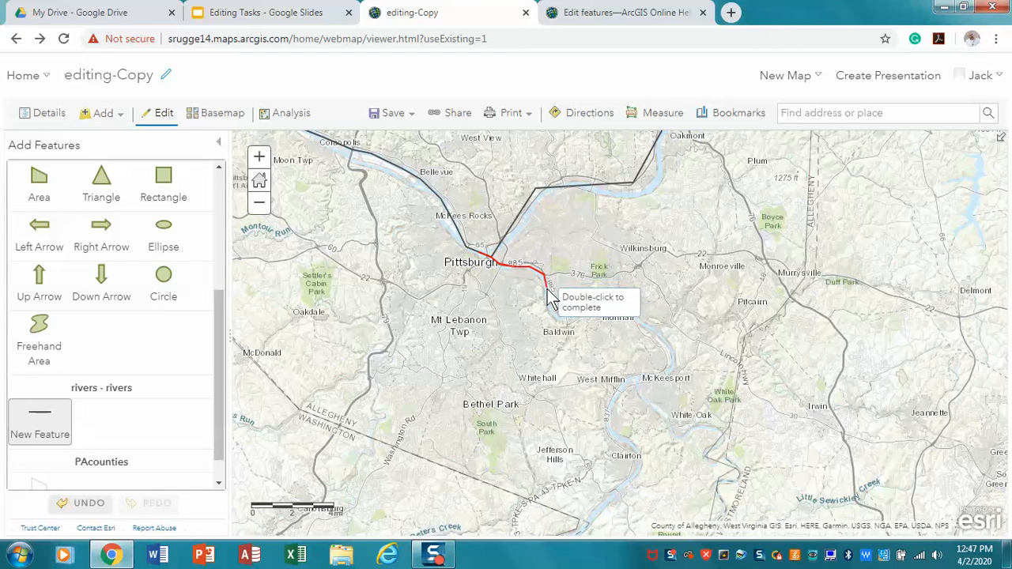
pyautogui.click(550, 305)
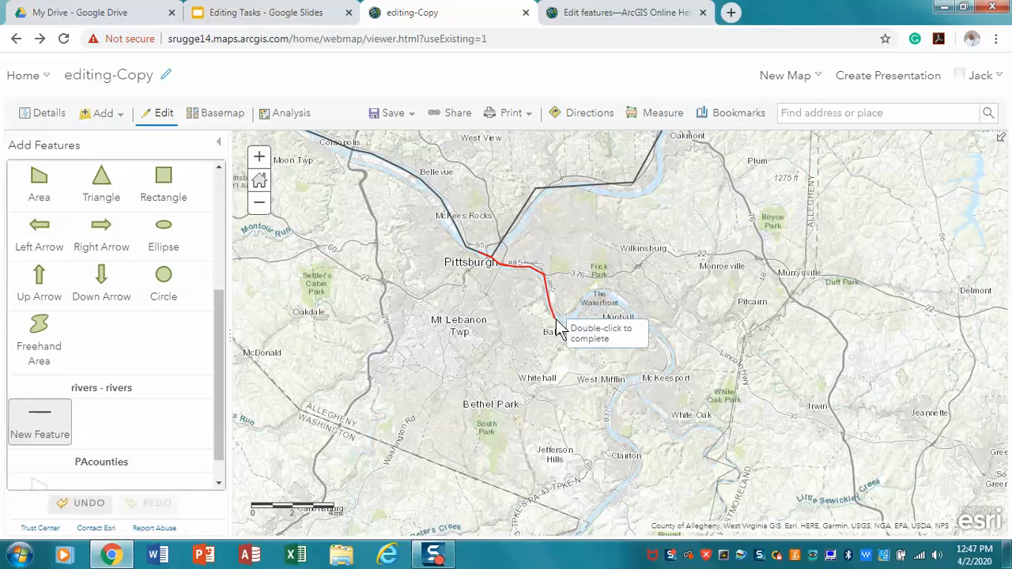
pyautogui.click(558, 318)
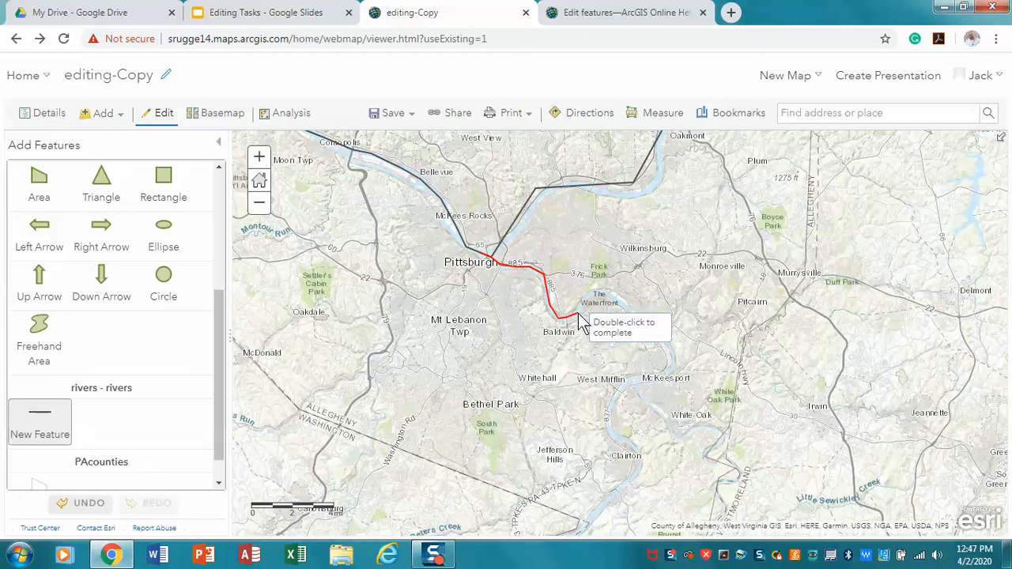
# Continue the new river line from the Baldwin bend past The Waterfront and Munhall to McKeesport, following the basemap channel
pyautogui.click(576, 311)
pyautogui.click(587, 293)
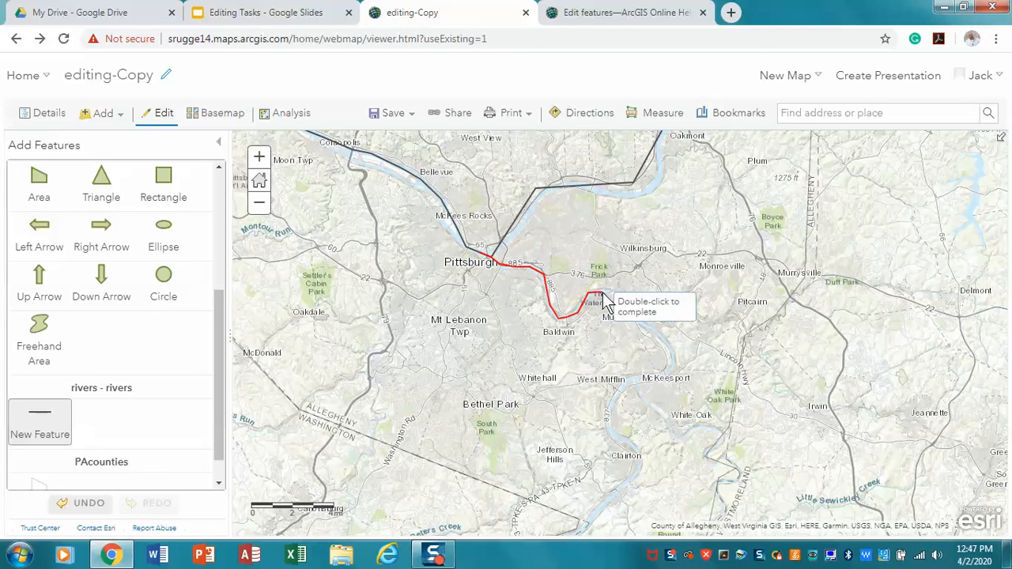
pyautogui.click(616, 293)
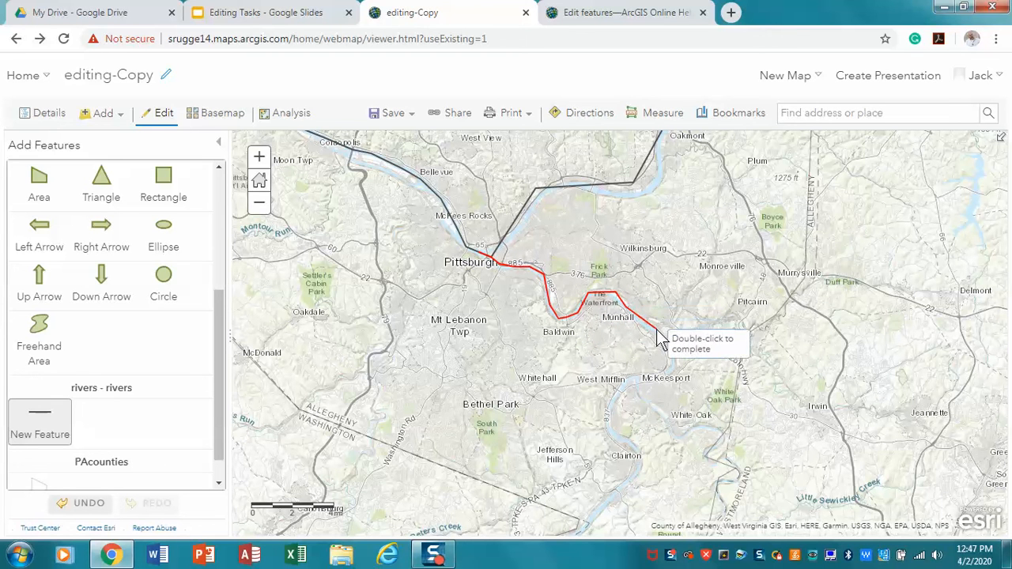
pyautogui.click(671, 353)
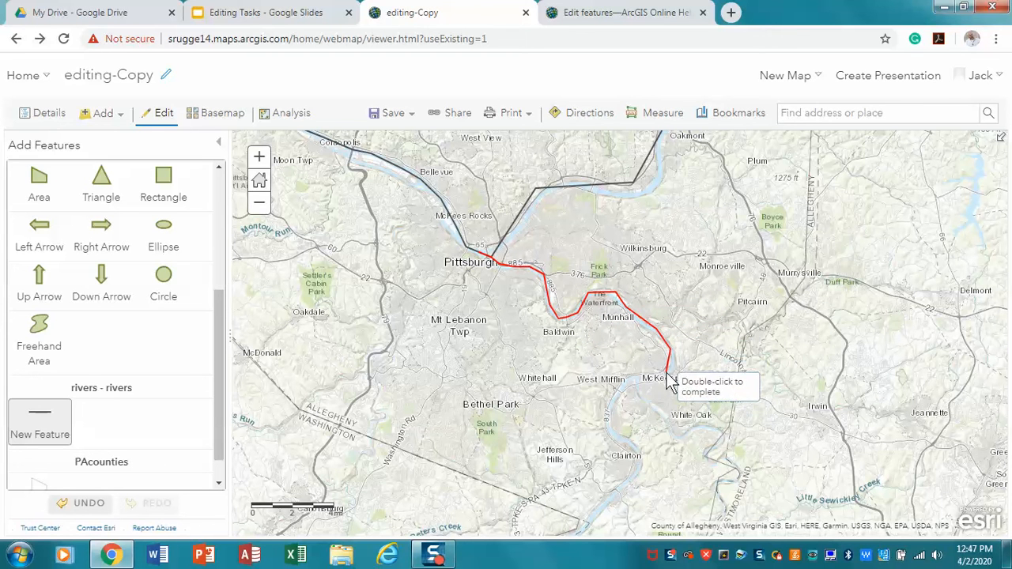
pyautogui.click(669, 370)
# Trace the new river line from McKeesport past West Mifflin and Clairton to the Allegheny County boundary, and finish the line
pyautogui.click(631, 386)
pyautogui.click(616, 402)
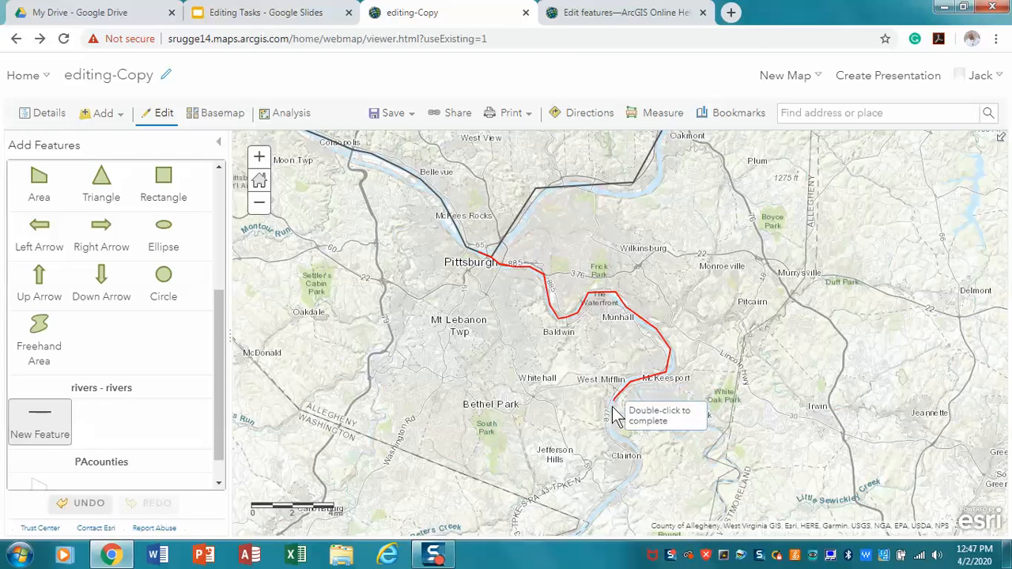
pyautogui.click(609, 418)
pyautogui.click(616, 437)
pyautogui.click(632, 450)
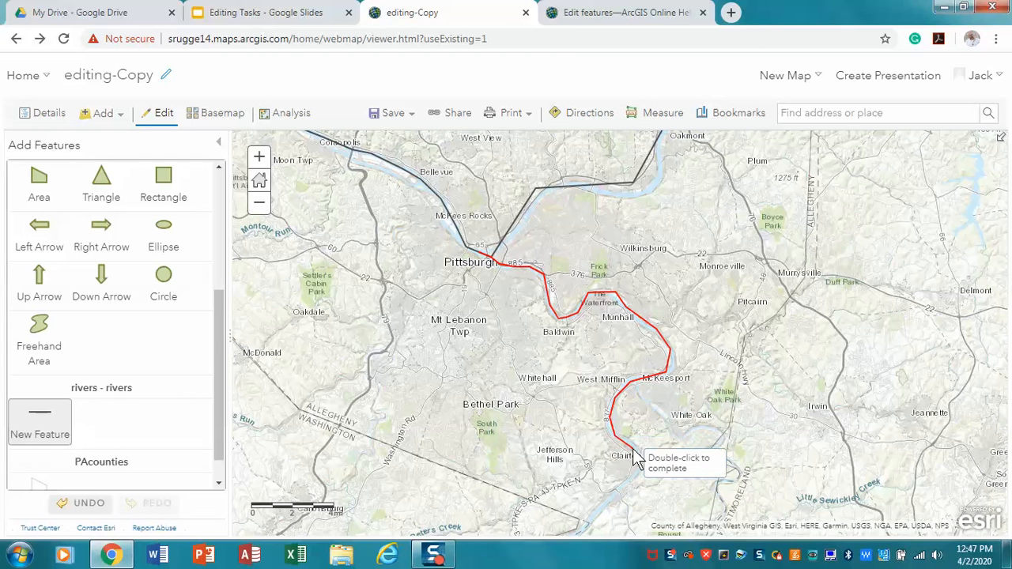
pyautogui.click(638, 476)
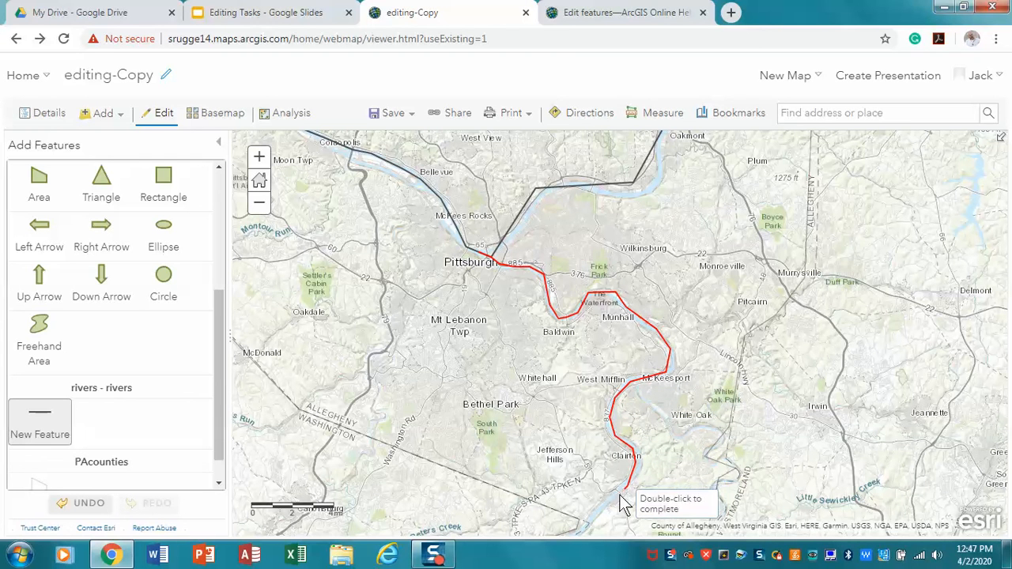
pyautogui.doubleClick(579, 530)
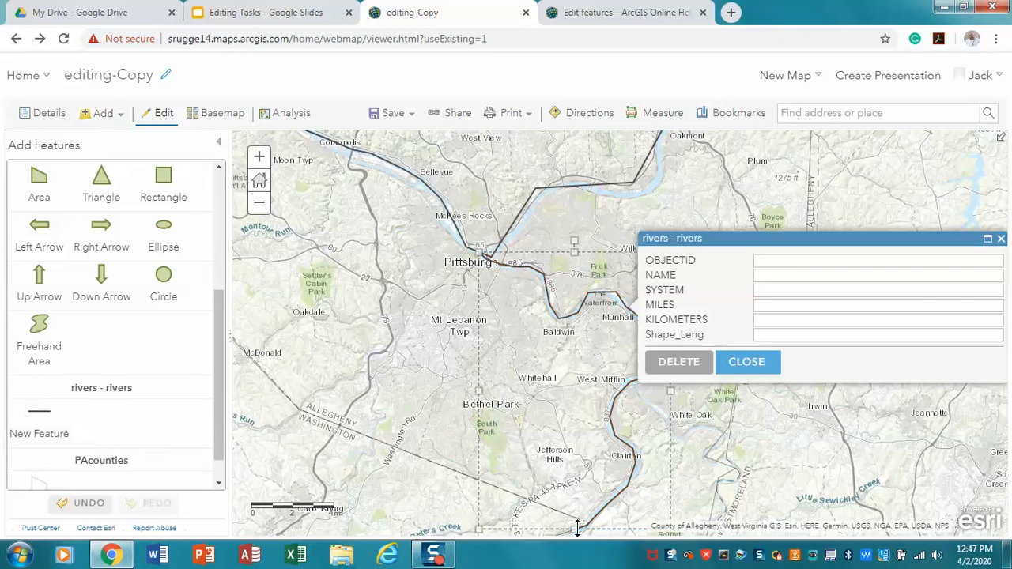
# Set the new river line's NAME to "monongahela", then close its attribute form and deselect the line
pyautogui.click(782, 269)
pyautogui.write('monon')
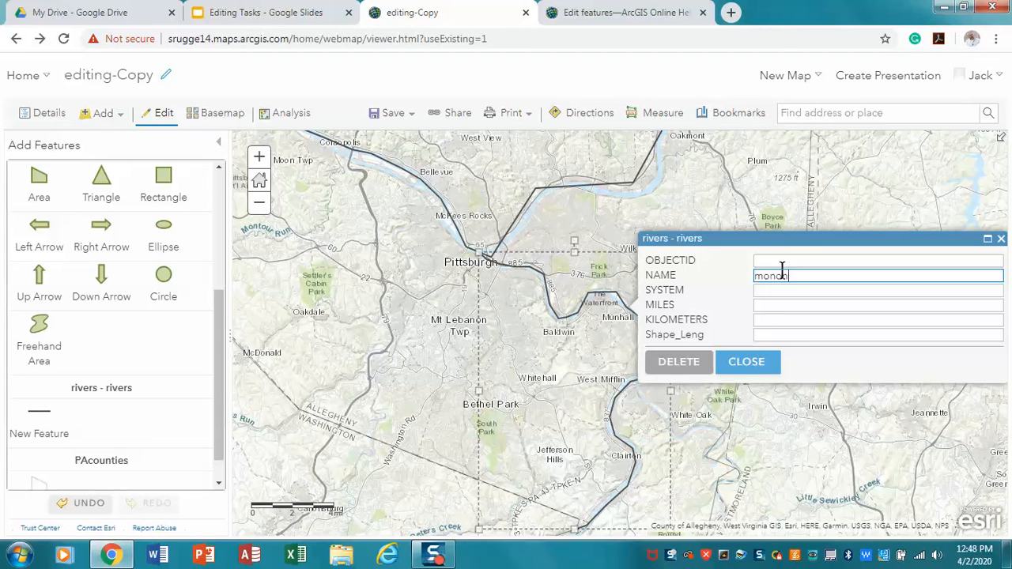
pyautogui.write('gahela')
pyautogui.click(747, 362)
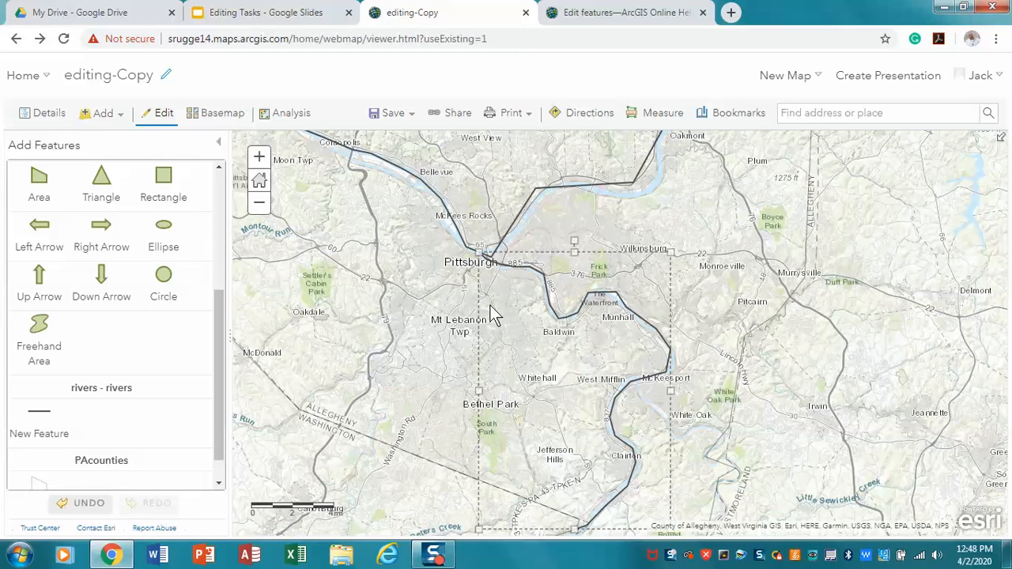
pyautogui.click(406, 269)
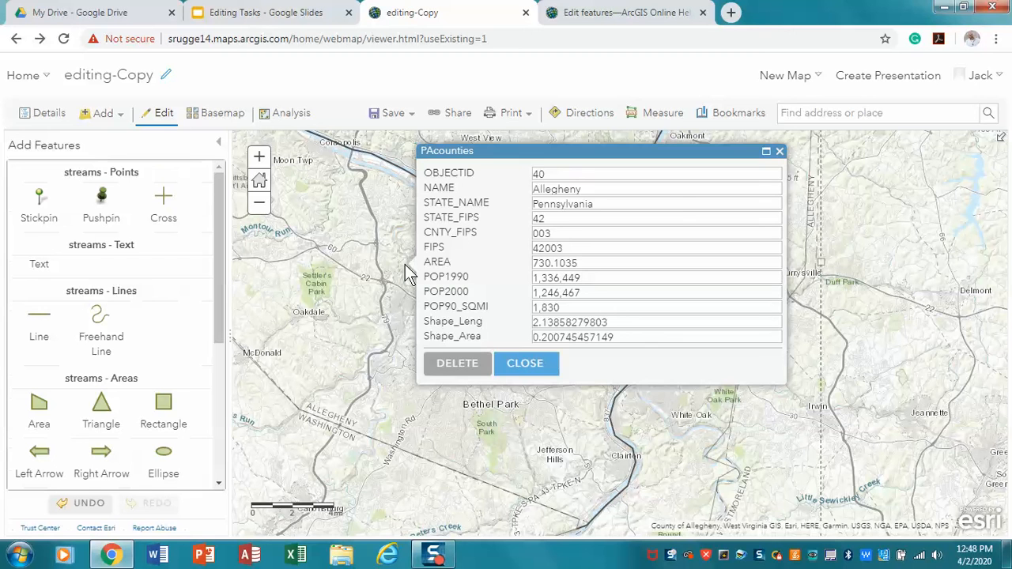
pyautogui.click(779, 151)
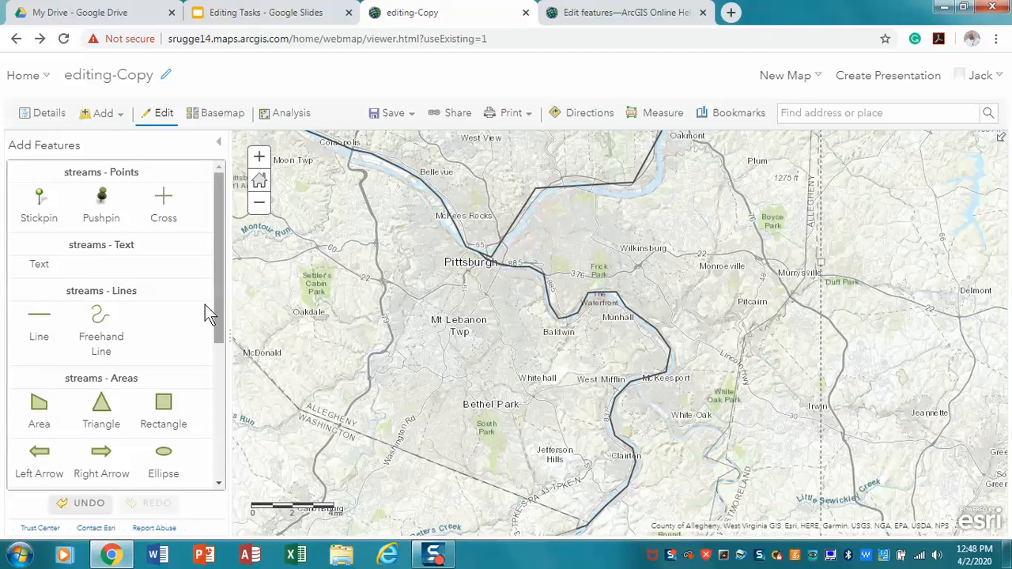
# Start a new streams line at the river line's bend northwest of The Waterfront and trace the stream valley up beside Parkview Blvd
pyautogui.moveTo(220, 301); pyautogui.dragTo(222, 341)
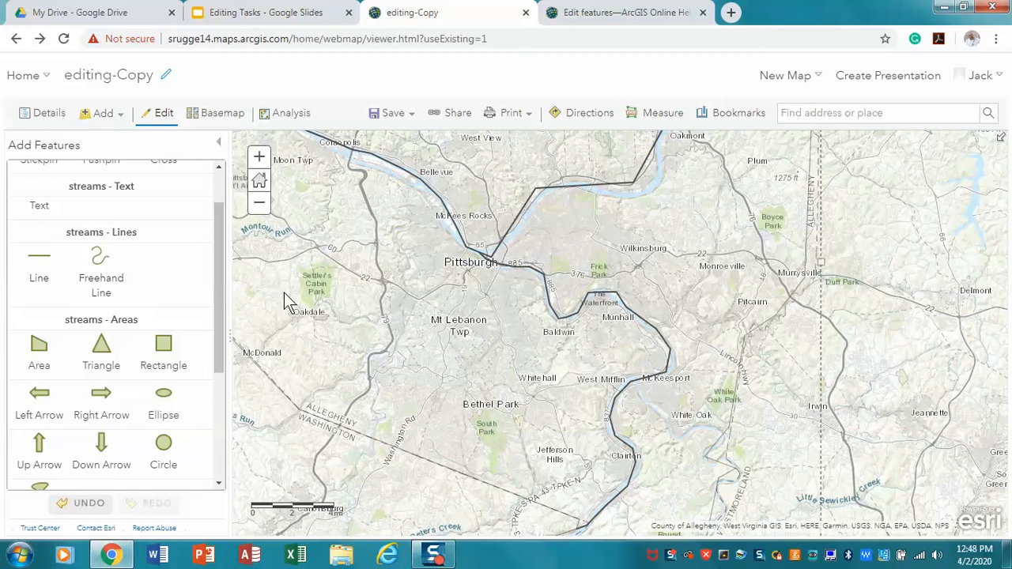
pyautogui.click(258, 156)
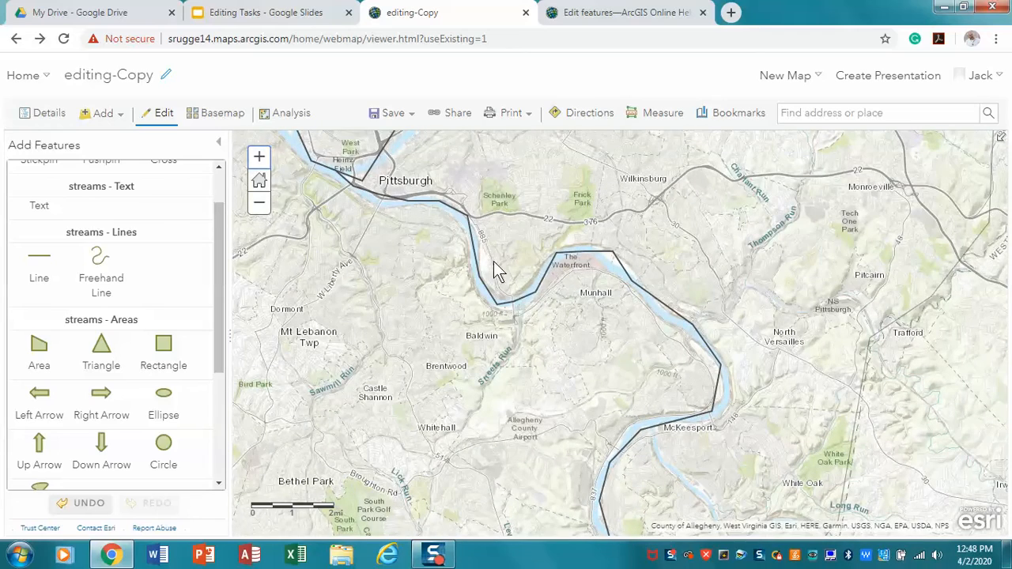
pyautogui.click(259, 158)
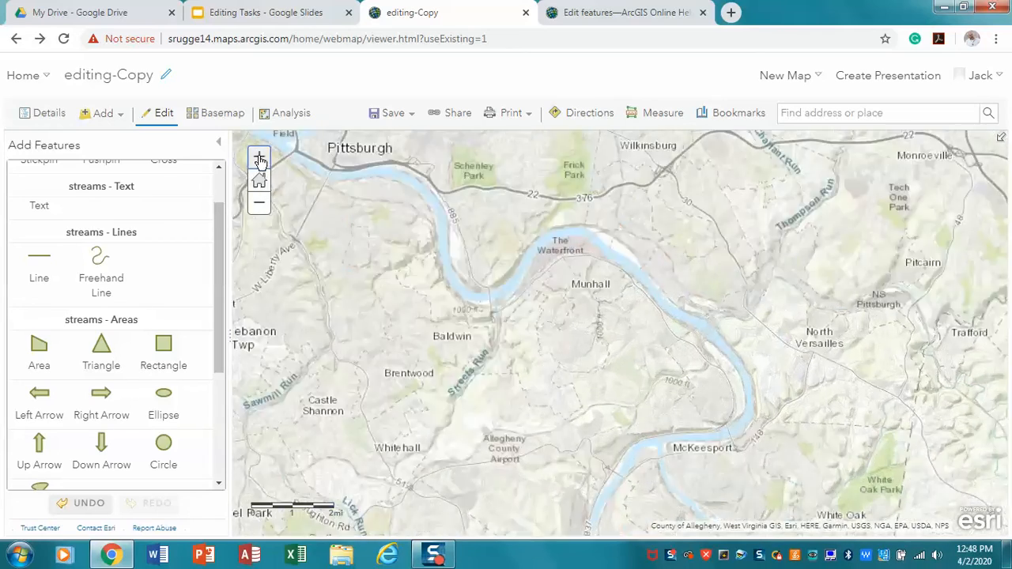
pyautogui.click(260, 161)
pyautogui.moveTo(498, 232); pyautogui.dragTo(457, 378)
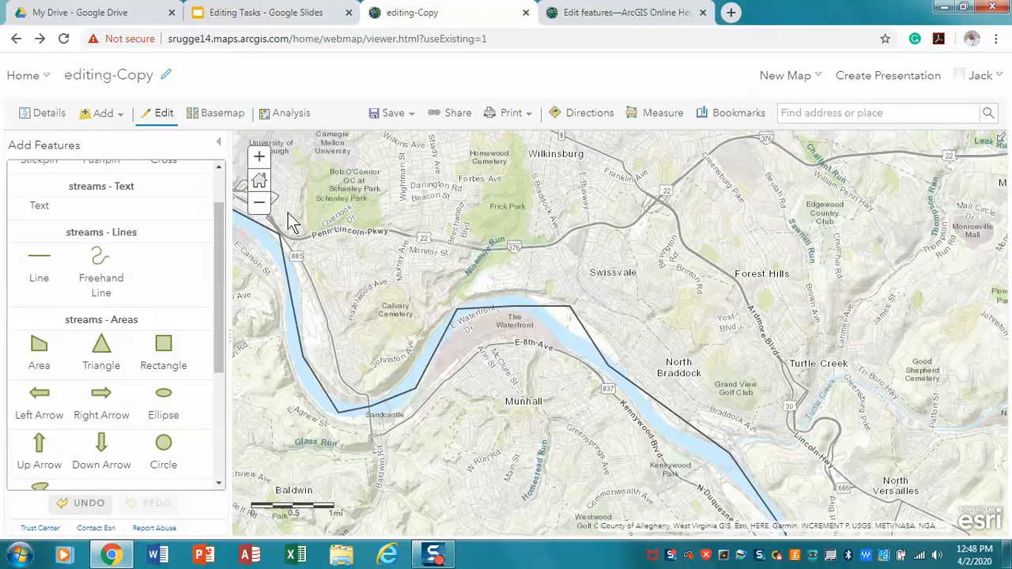
pyautogui.click(260, 158)
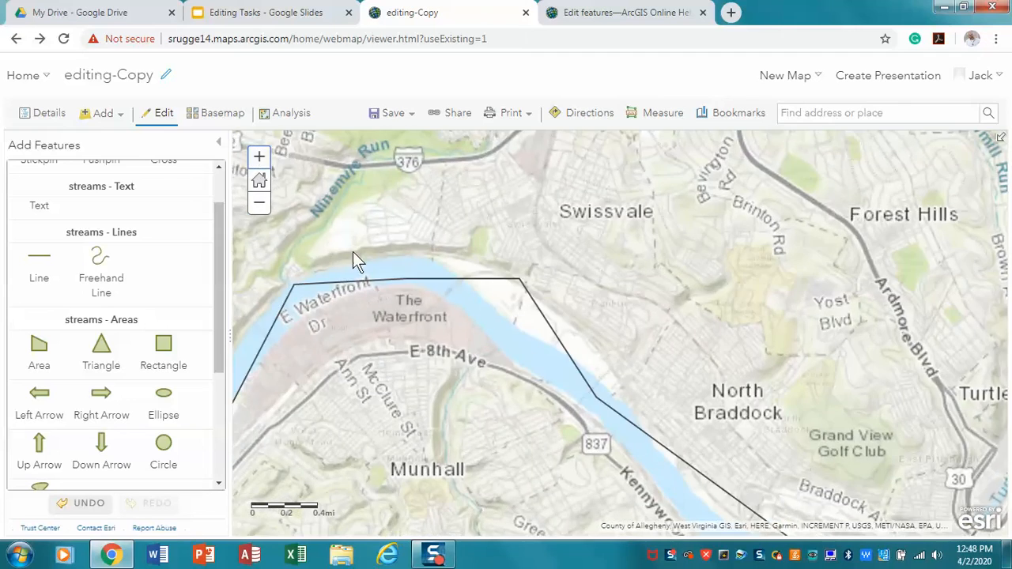
pyautogui.moveTo(353, 261); pyautogui.dragTo(536, 359)
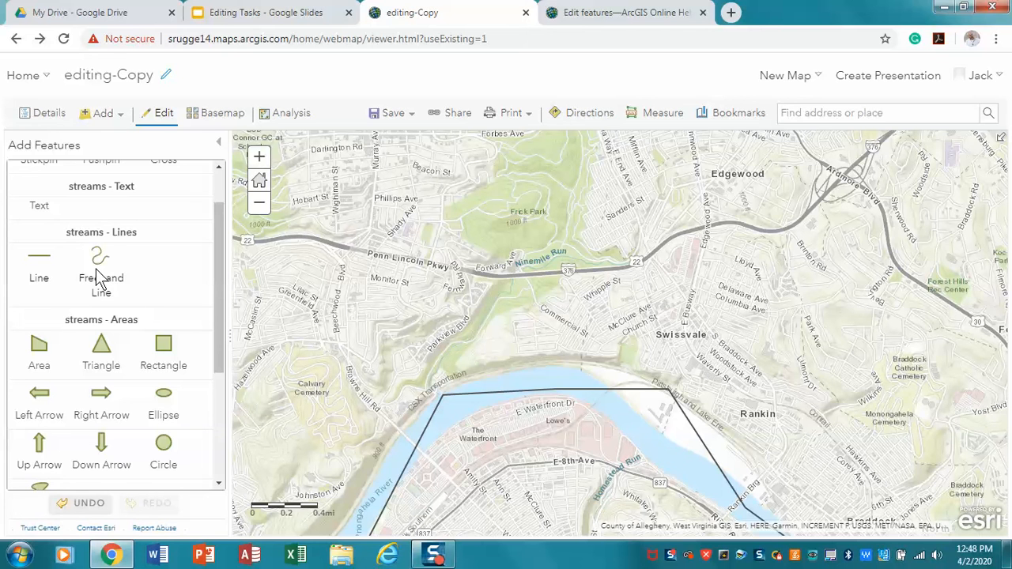
pyautogui.click(96, 269)
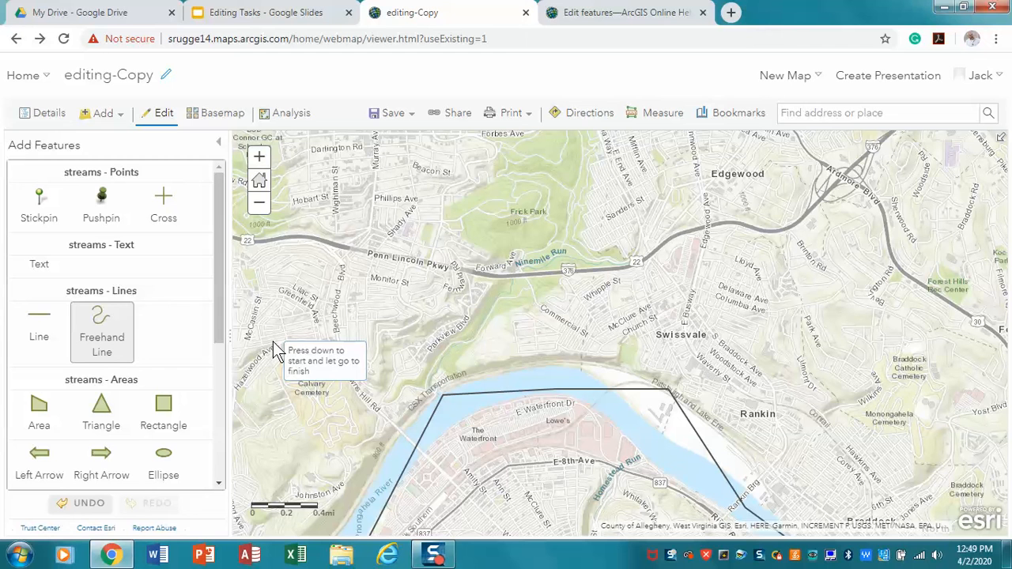
pyautogui.click(56, 324)
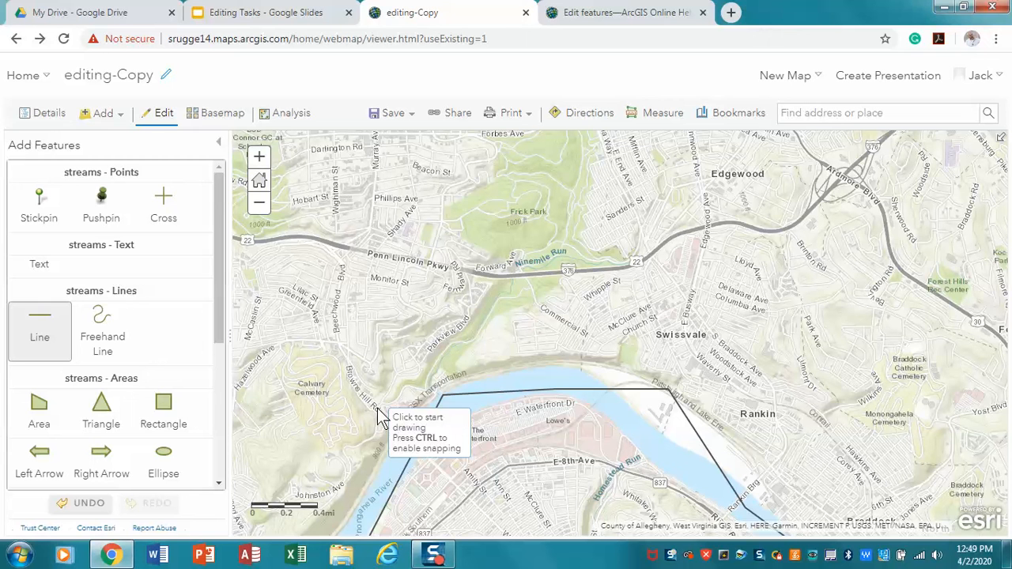
pyautogui.click(442, 395)
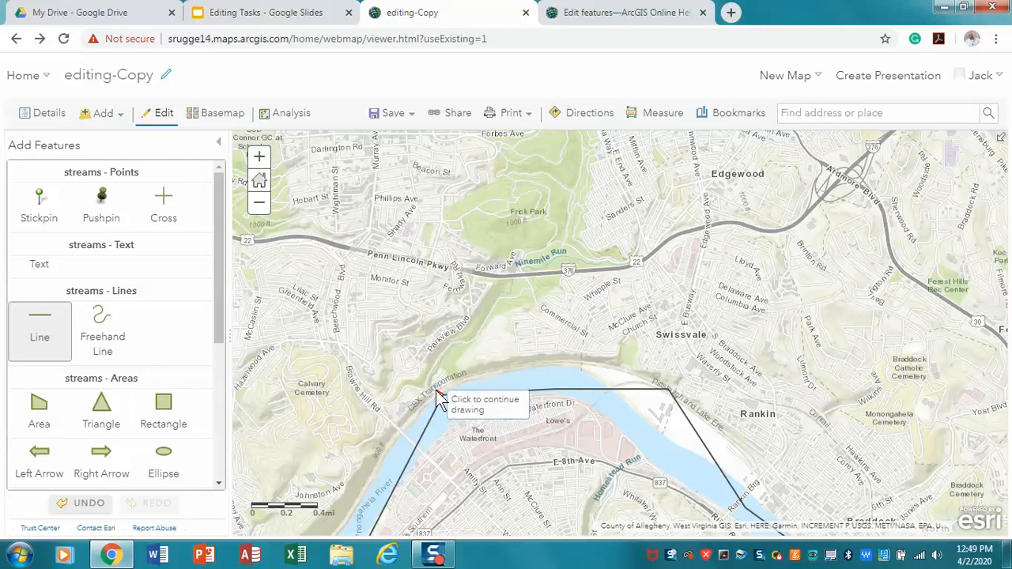
pyautogui.click(436, 391)
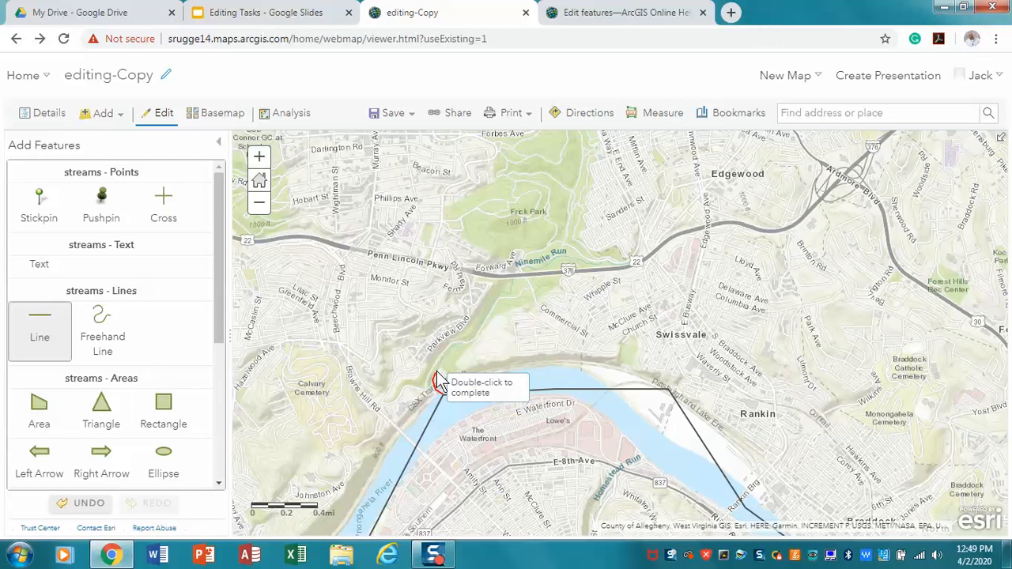
pyautogui.click(440, 367)
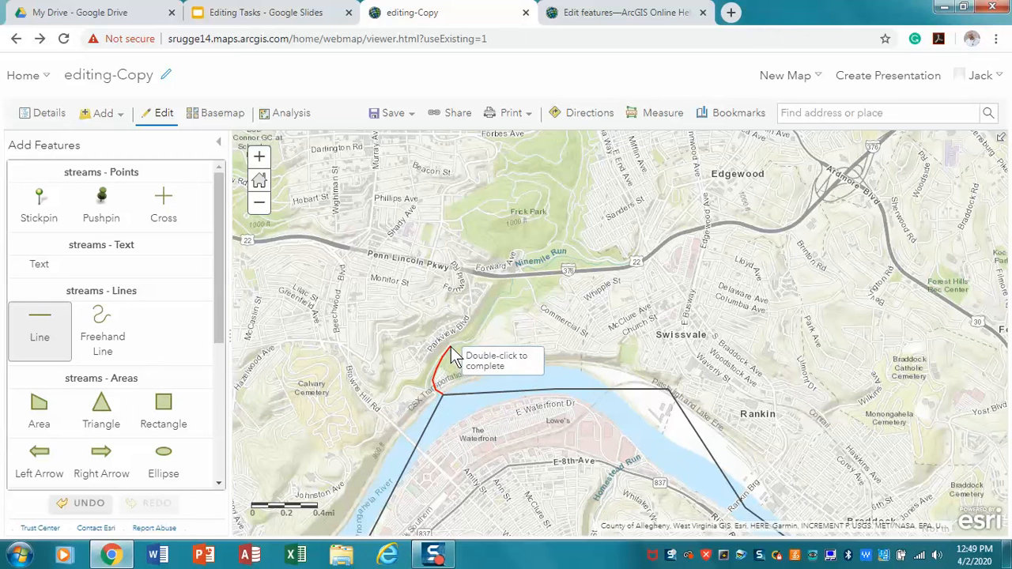
pyautogui.click(458, 343)
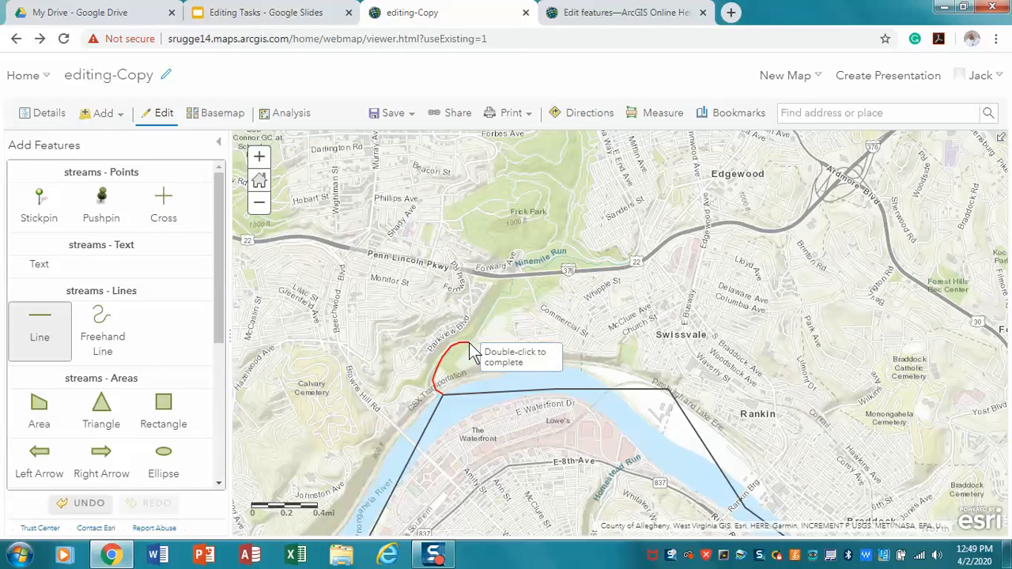
# Continue the streams line up the valley to Penn Lincoln Pkwy near the Ninemile Run label, and finish the line
pyautogui.click(476, 337)
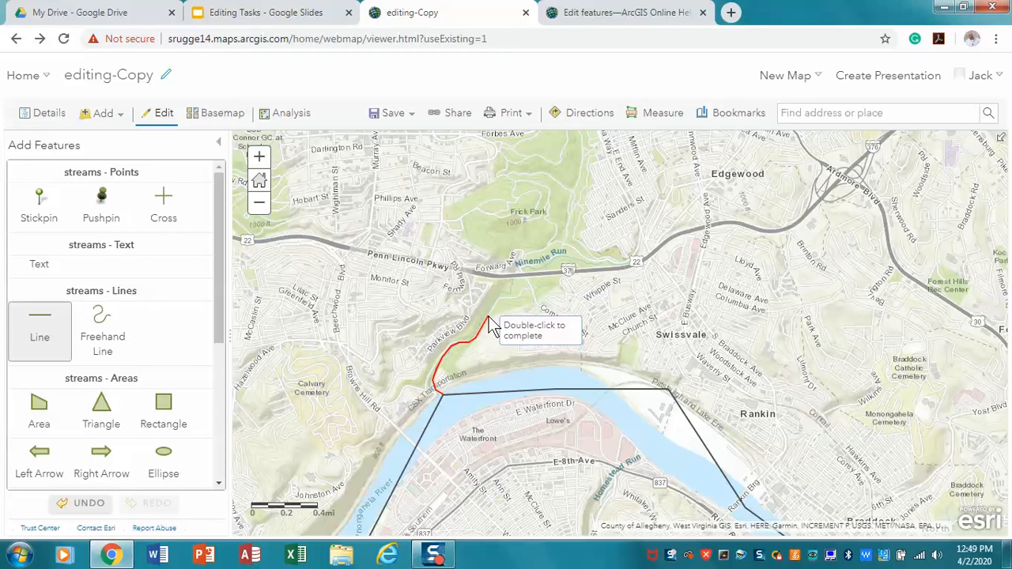
pyautogui.click(489, 316)
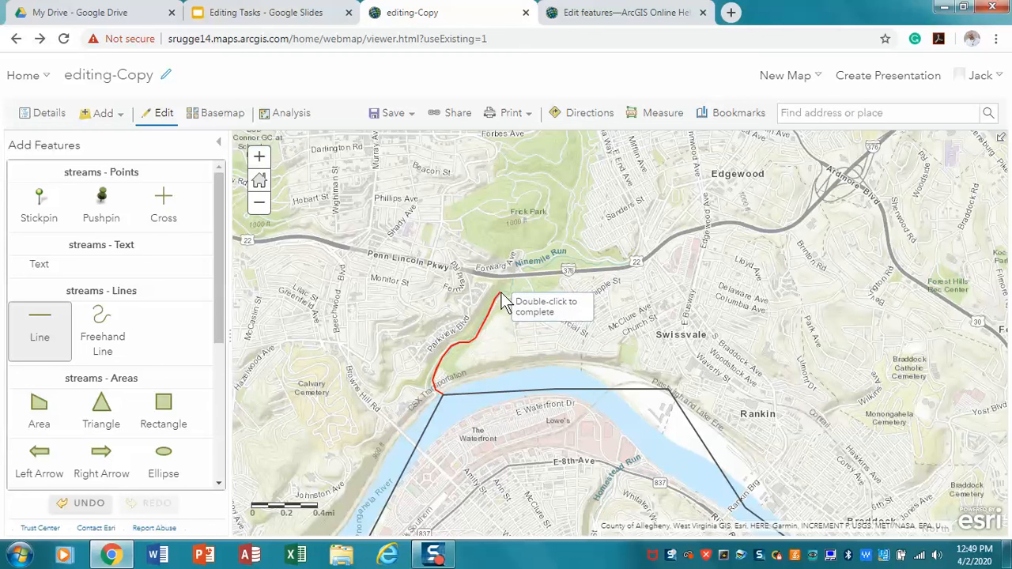
pyautogui.click(501, 292)
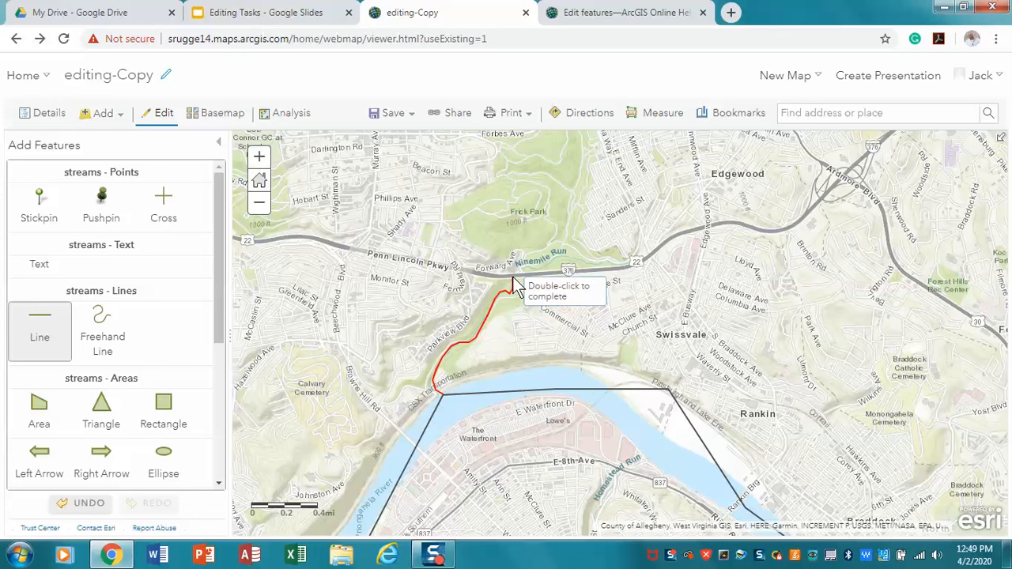
pyautogui.doubleClick(514, 277)
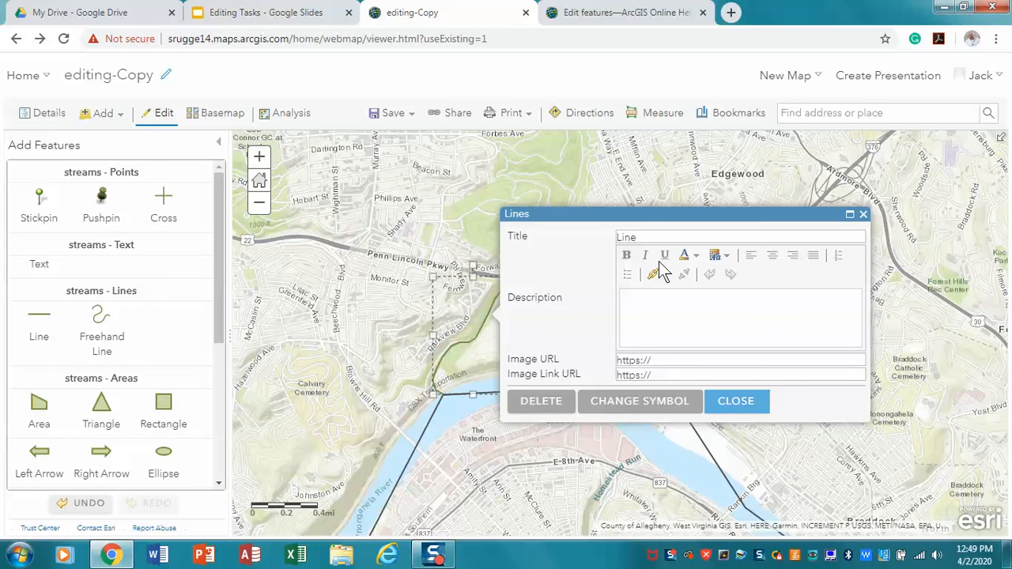
# Set the new stream line's title to "9mile" and close its attribute form
pyautogui.moveTo(643, 235); pyautogui.dragTo(599, 246)
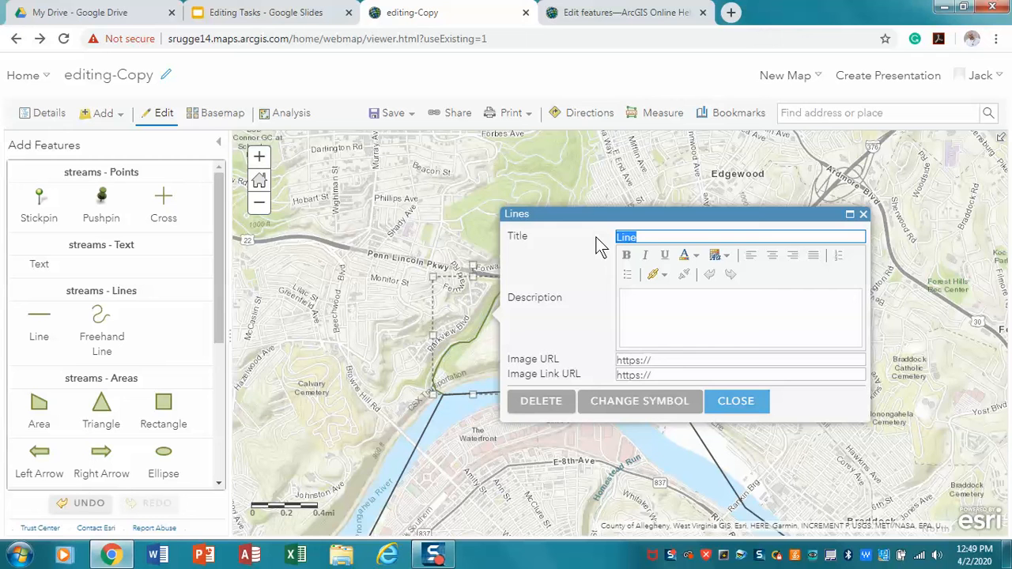
pyautogui.write('9mile')
pyautogui.click(726, 407)
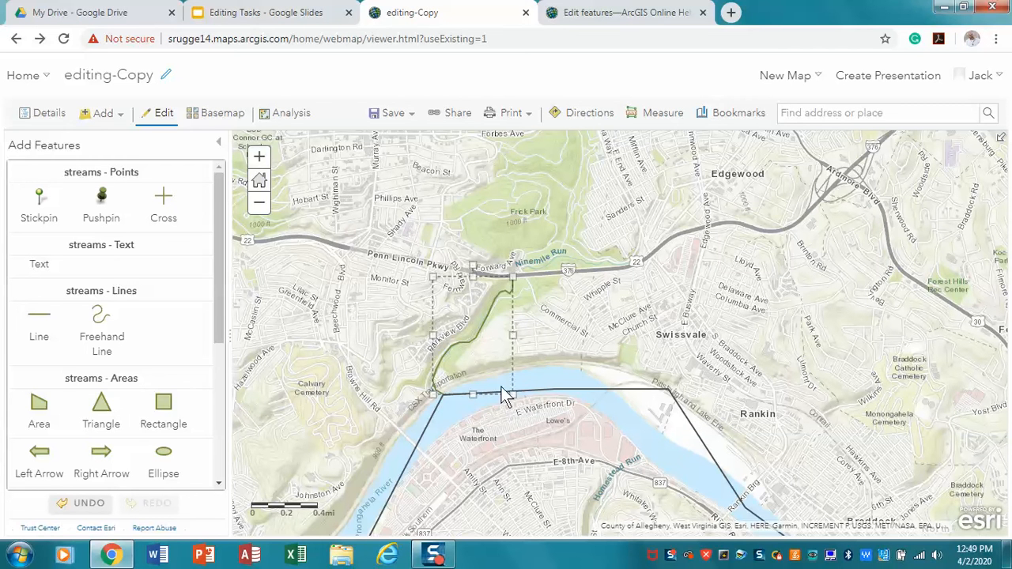
# Leave editing, show the map contents, and open the options for the streams layer
pyautogui.moveTo(219, 321); pyautogui.dragTo(222, 441)
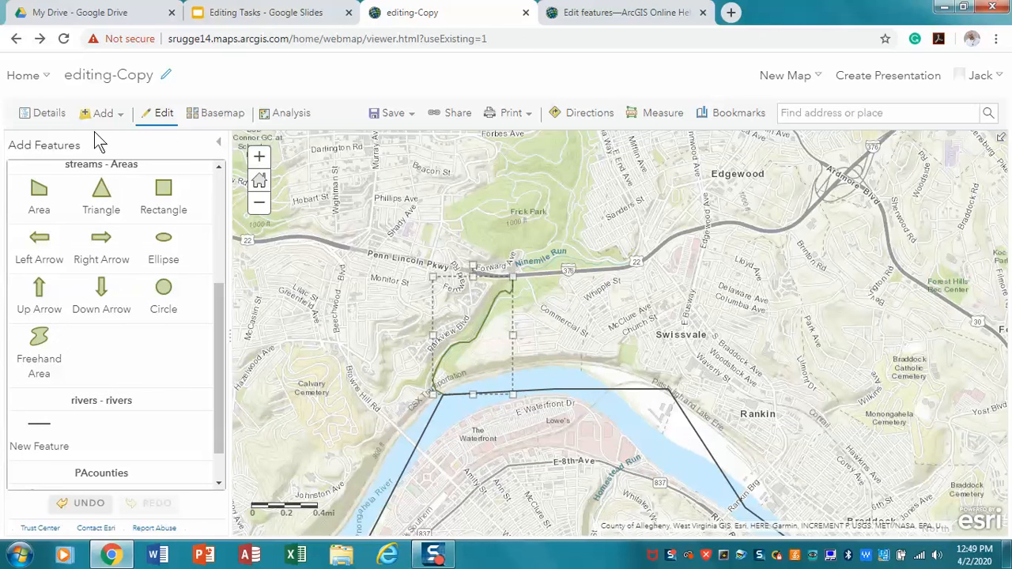
pyautogui.click(50, 121)
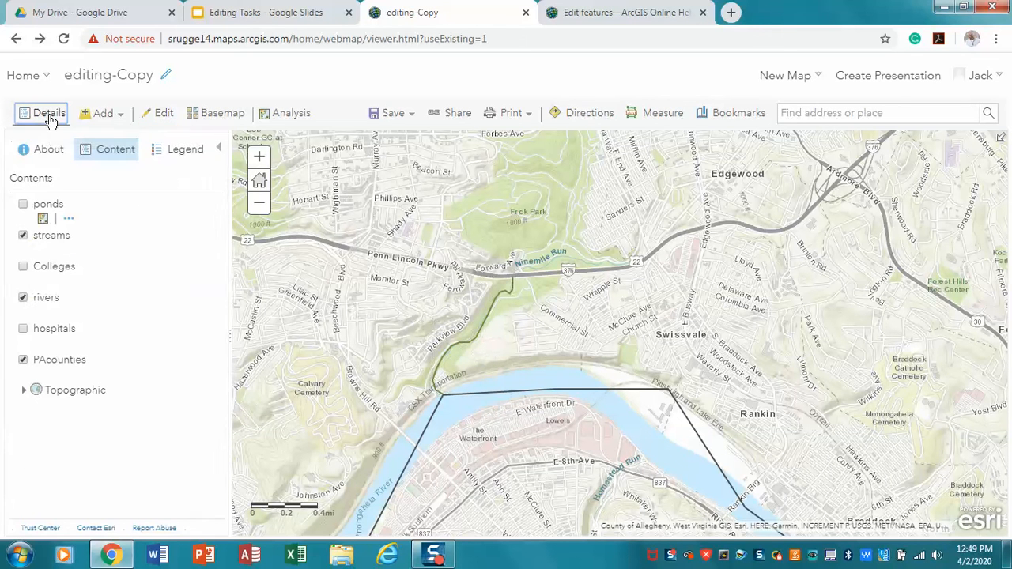
pyautogui.click(73, 251)
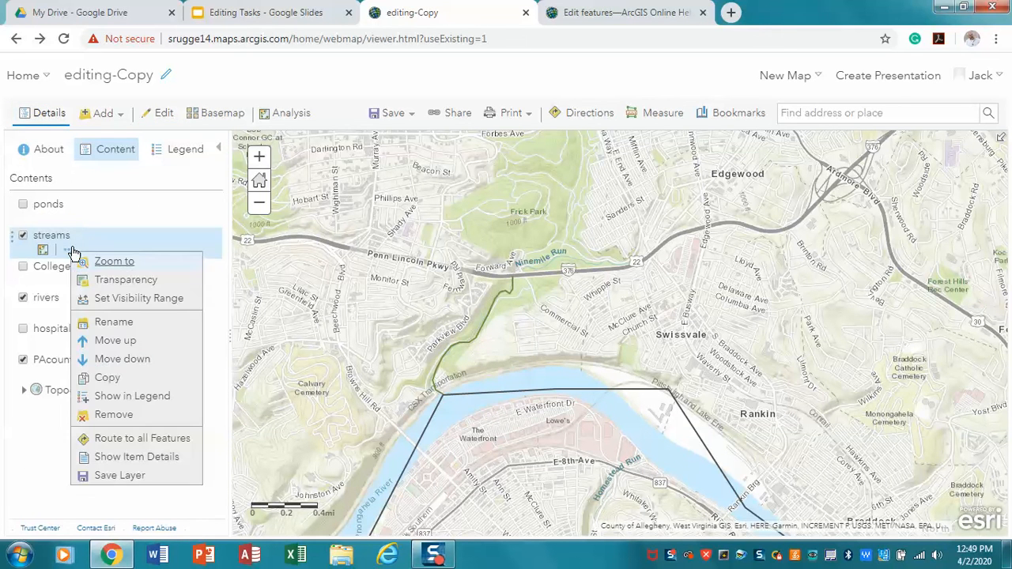